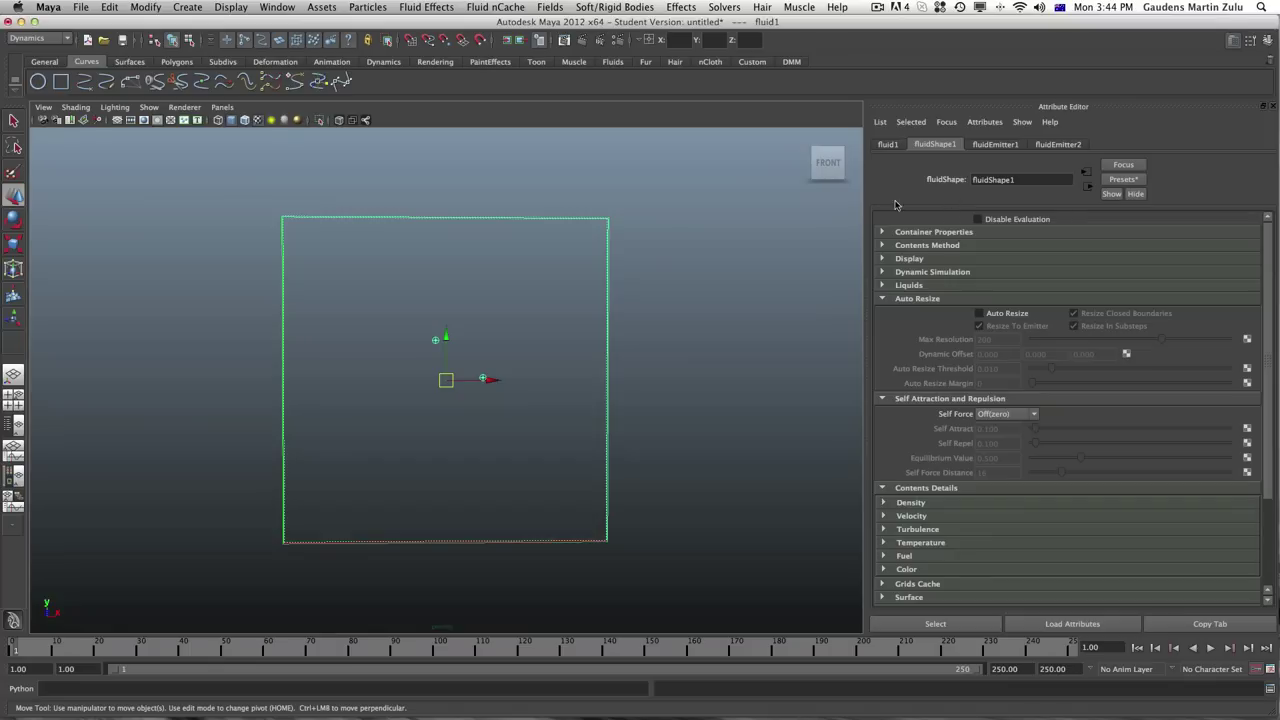
Collapse the Auto Resize and Self Attraction and Repulsion sections and expand the Density settings under Contents Details
{"action": "left_click", "coordinate": [882, 298]}
{"action": "left_click", "coordinate": [882, 312]}
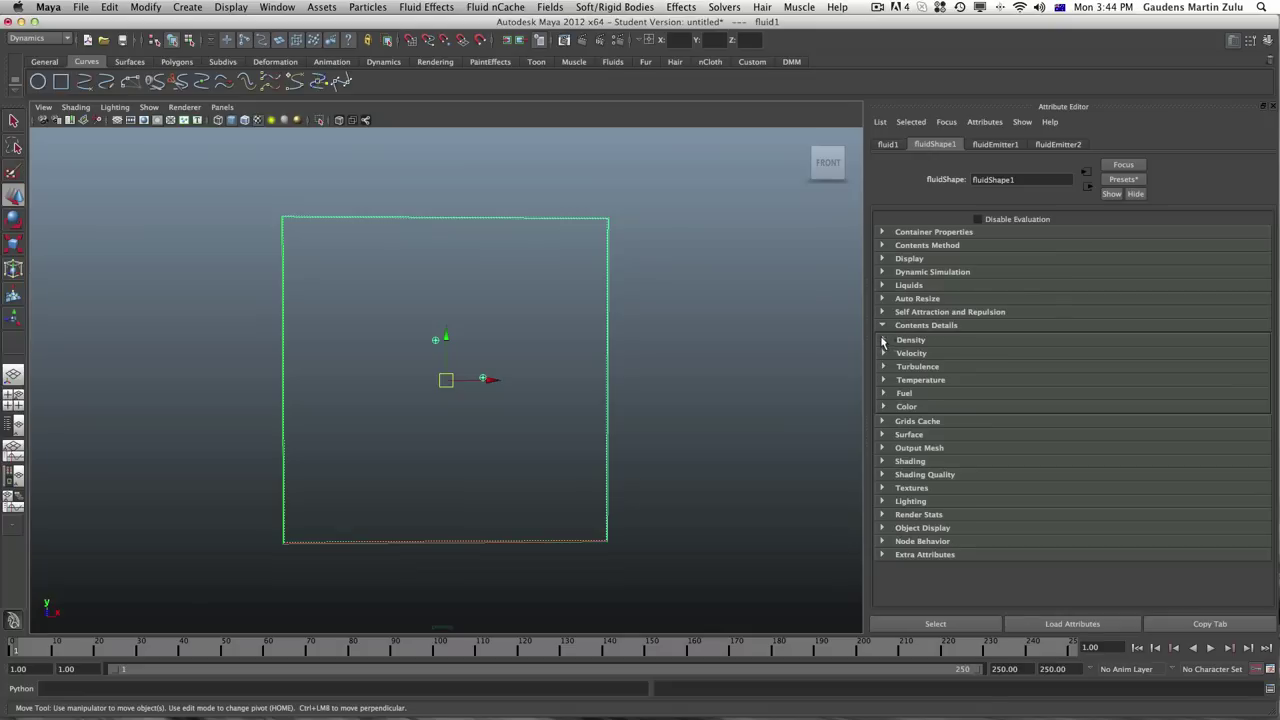
{"action": "left_click", "coordinate": [882, 340]}
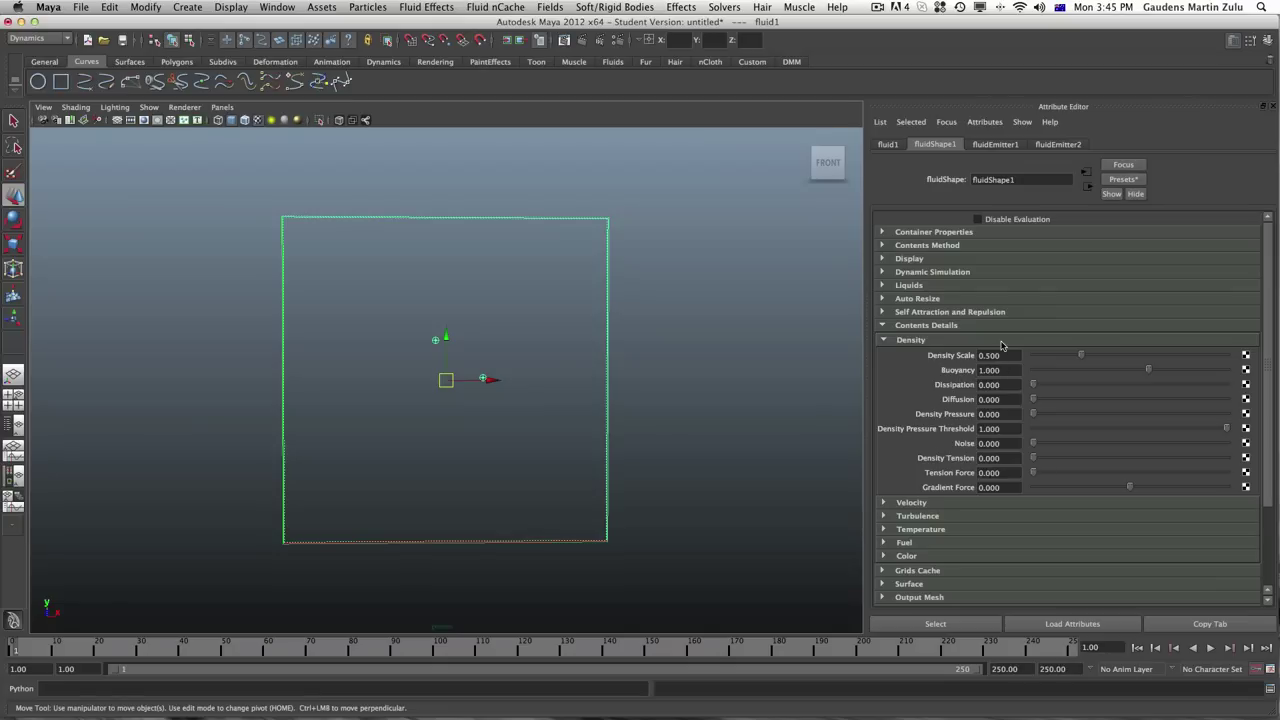
Set the fluid container's density contents method to Gradient
{"action": "left_click", "coordinate": [882, 245]}
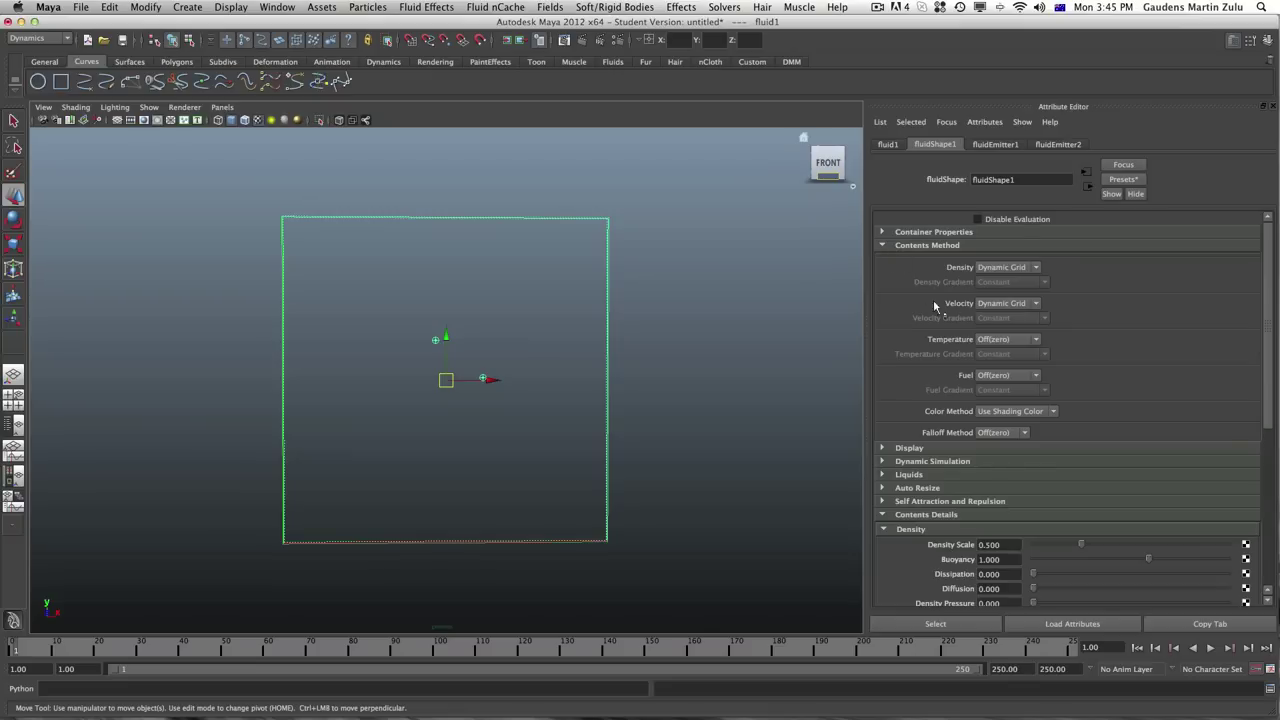
{"action": "left_click", "coordinate": [1035, 268]}
{"action": "left_click", "coordinate": [1005, 305]}
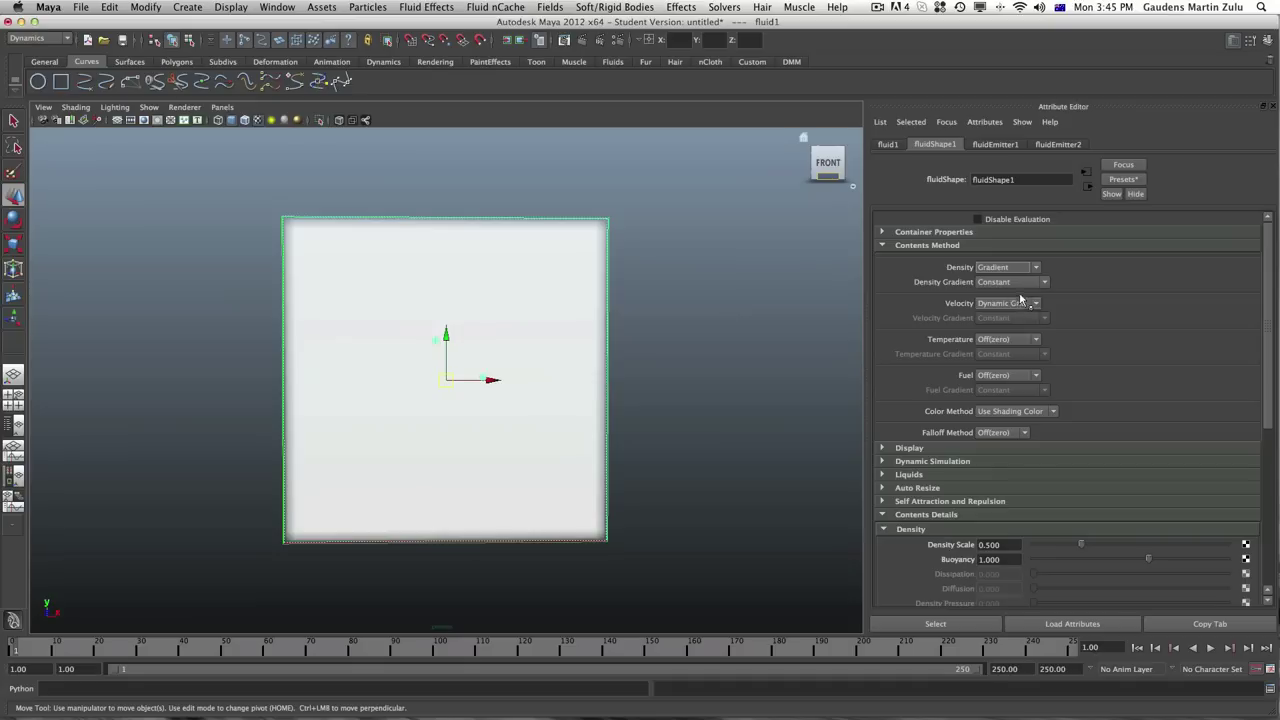
Try a density scale of about 0.3 on the fluid, and restore it to 0.5
{"action": "left_click", "coordinate": [885, 245]}
{"action": "left_click", "coordinate": [985, 356]}
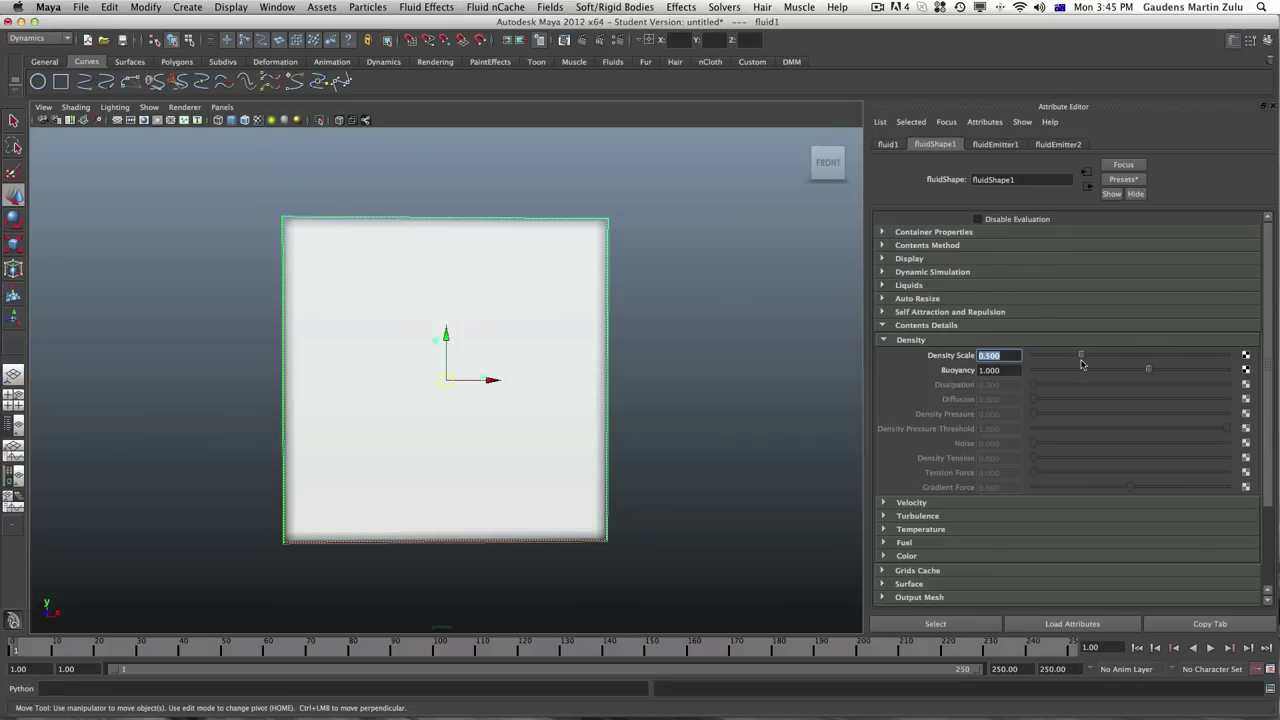
{"action": "mouse_move", "coordinate": [1082, 355]}
{"action": "left_mouse_down"}
{"action": "mouse_move", "coordinate": [1033, 357]}
{"action": "mouse_move", "coordinate": [1148, 357]}
{"action": "mouse_move", "coordinate": [1031, 369]}
{"action": "mouse_move", "coordinate": [1229, 356]}
{"action": "mouse_move", "coordinate": [1057, 368]}
{"action": "mouse_move", "coordinate": [1064, 355]}
{"action": "left_mouse_up"}
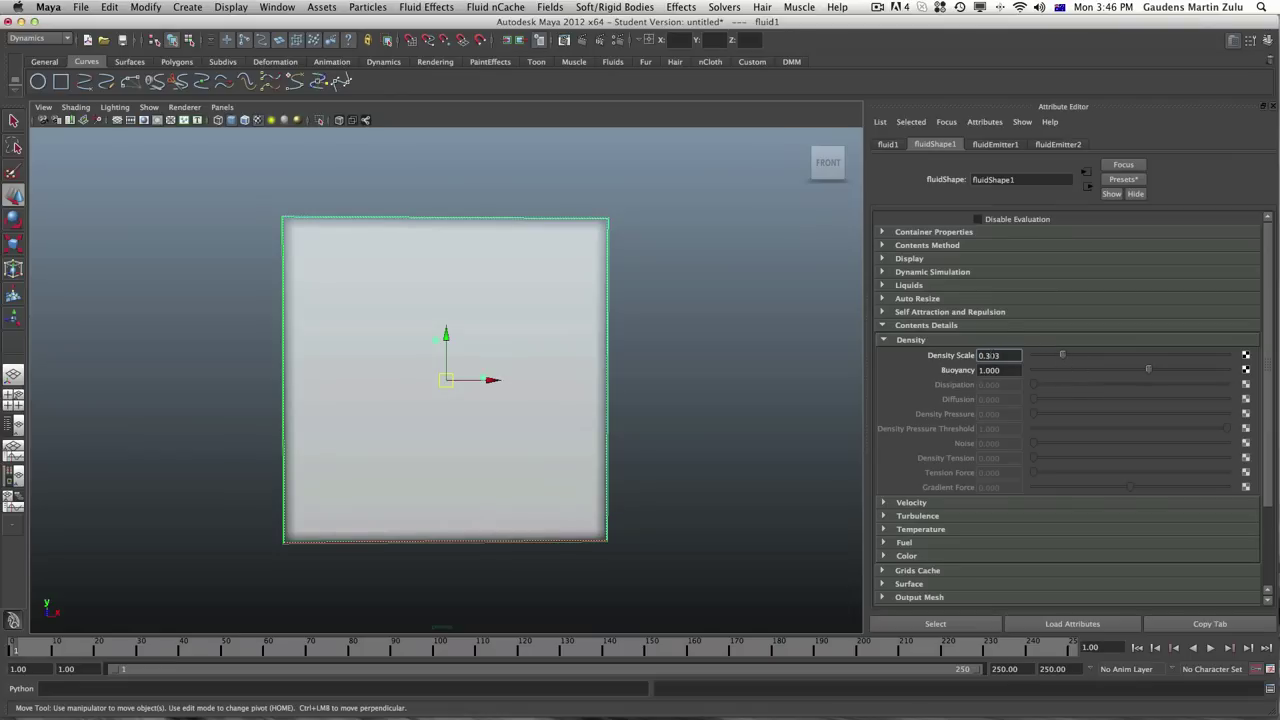
{"action": "double_click", "coordinate": [990, 355]}
{"action": "type", "text": "0.5"}
{"action": "key", "text": "Return"}
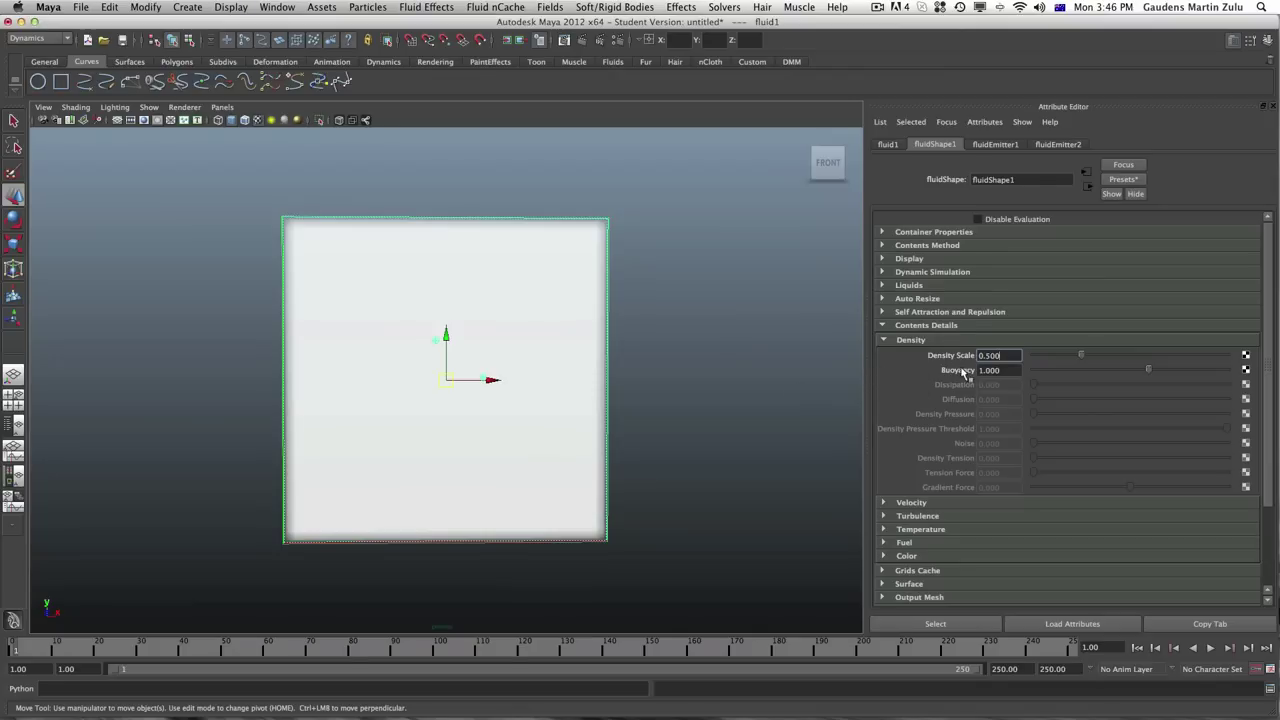
Set the density contents method back to Dynamic Grid and play the fluid simulation
{"action": "left_click", "coordinate": [889, 248]}
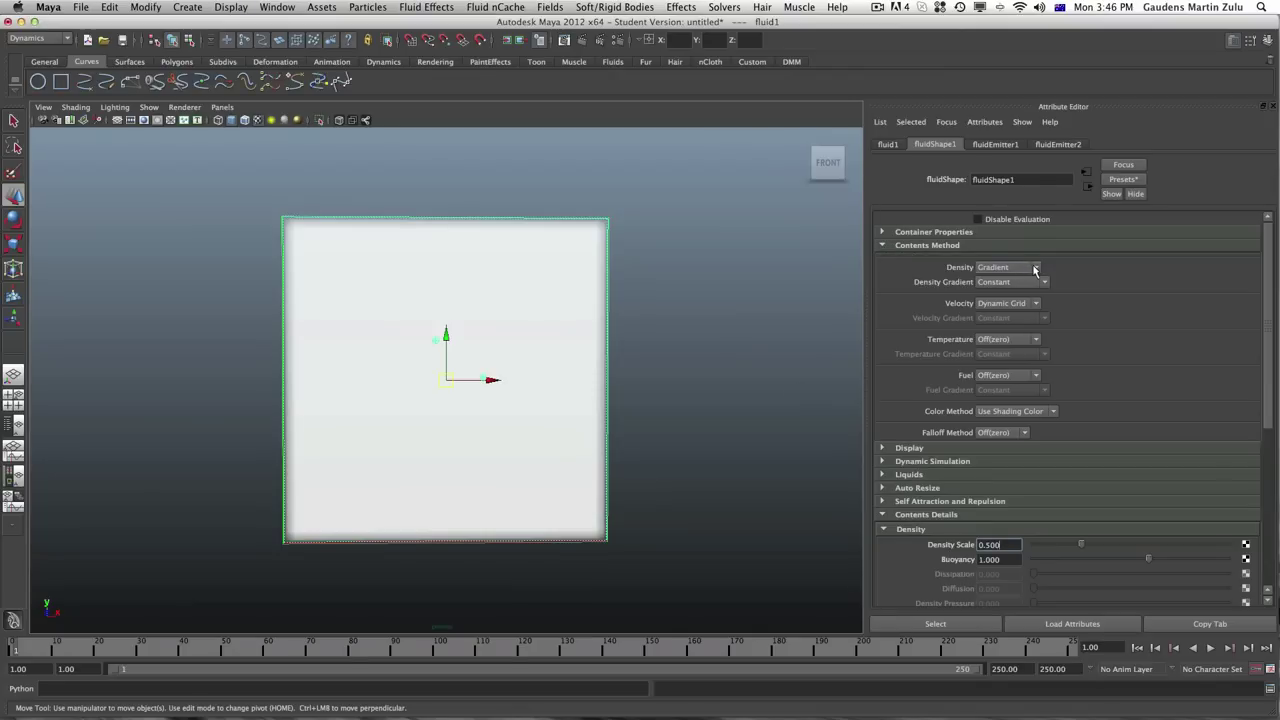
{"action": "left_click", "coordinate": [1032, 268]}
{"action": "left_click", "coordinate": [1000, 296]}
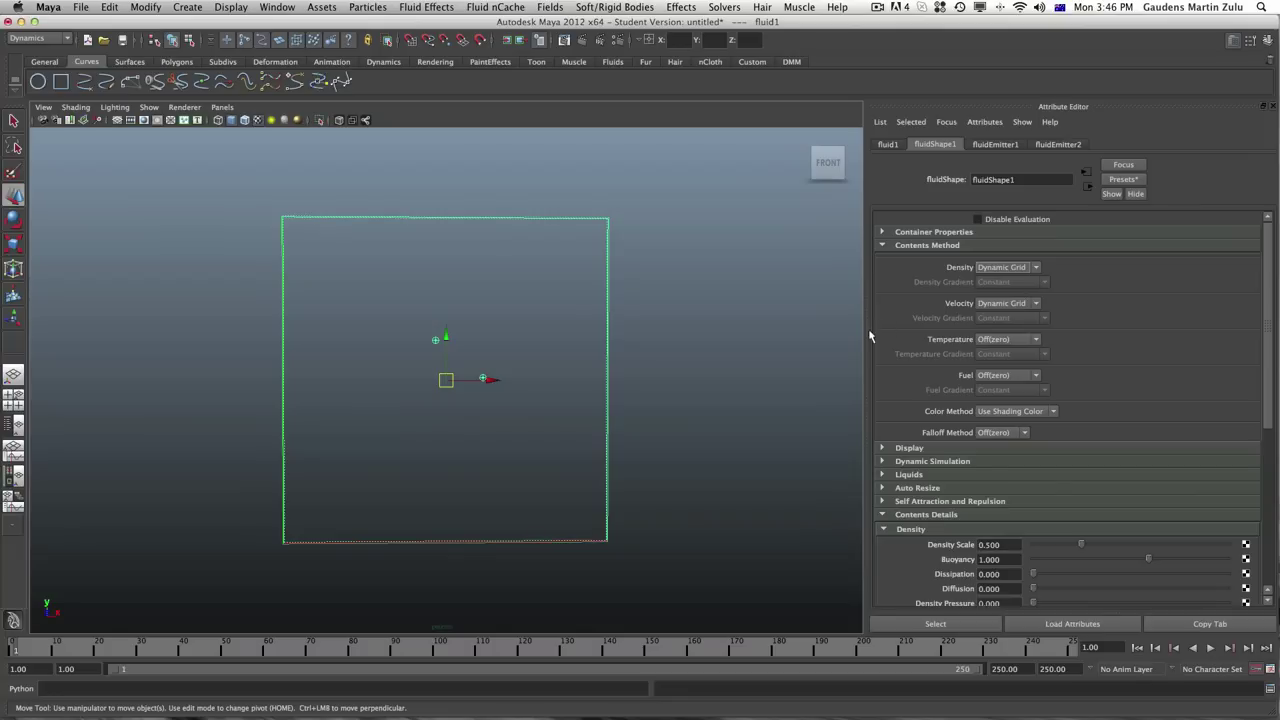
{"action": "left_click", "coordinate": [889, 246]}
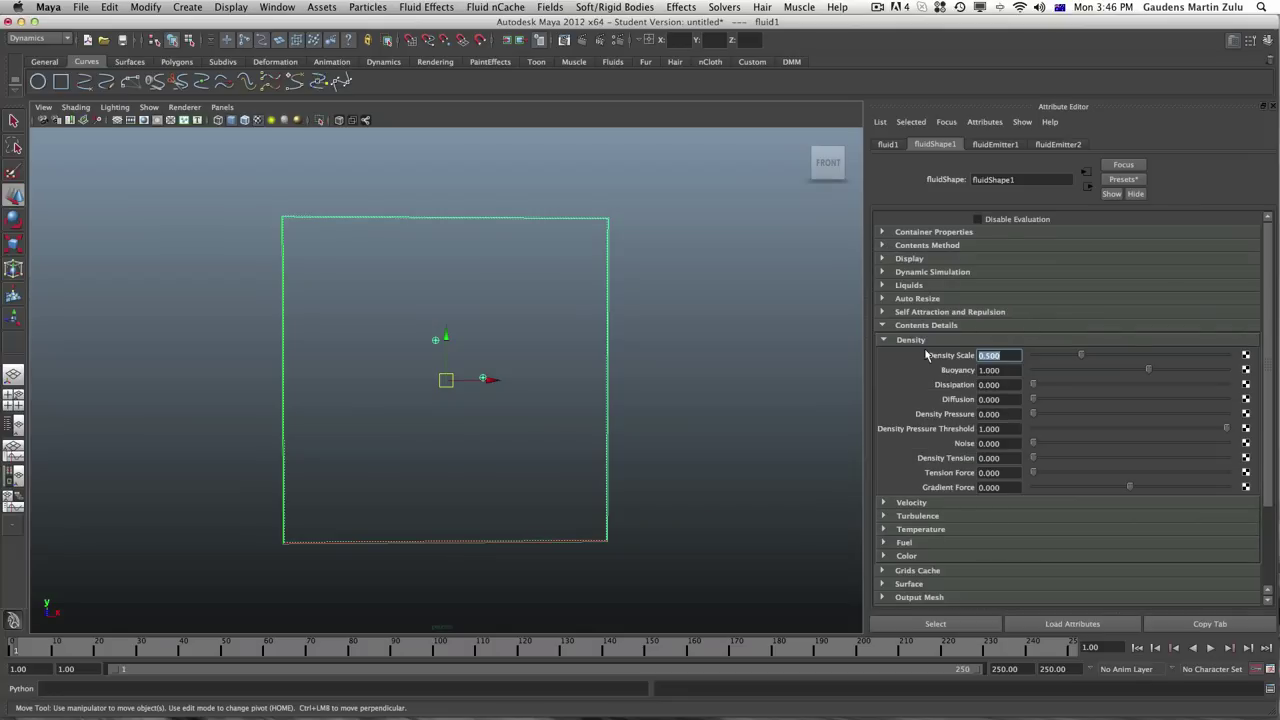
{"action": "key", "text": "alt+v"}
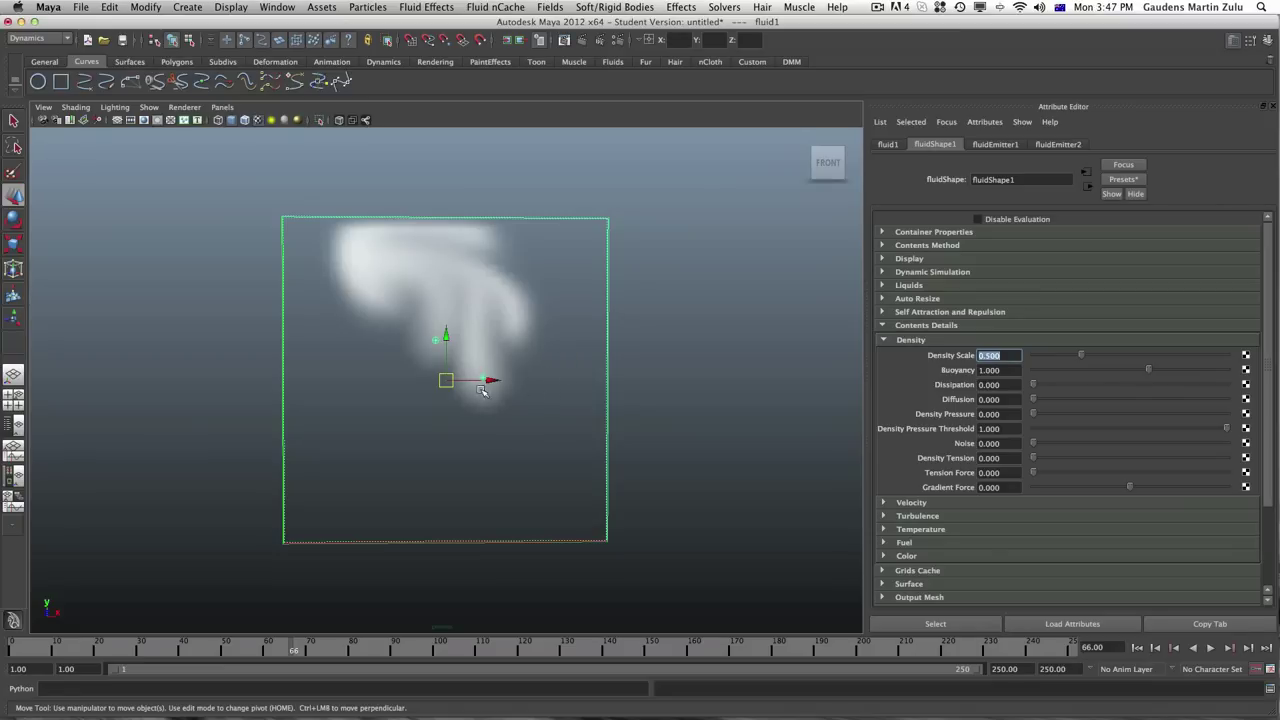
Raise fluidEmitter1 to about Y 4.0 and fluidEmitter2 to about Y 3.4, near the container's upper edge
{"action": "left_click", "coordinate": [466, 466]}
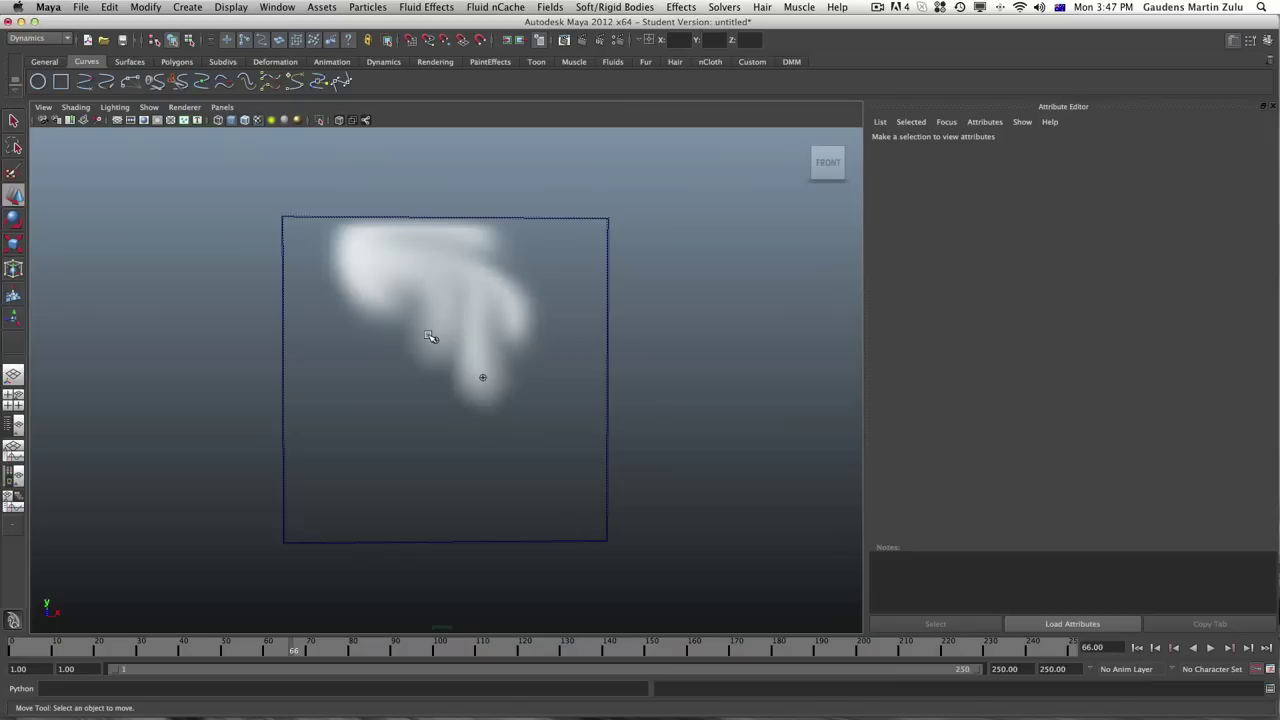
{"action": "left_click", "coordinate": [435, 340]}
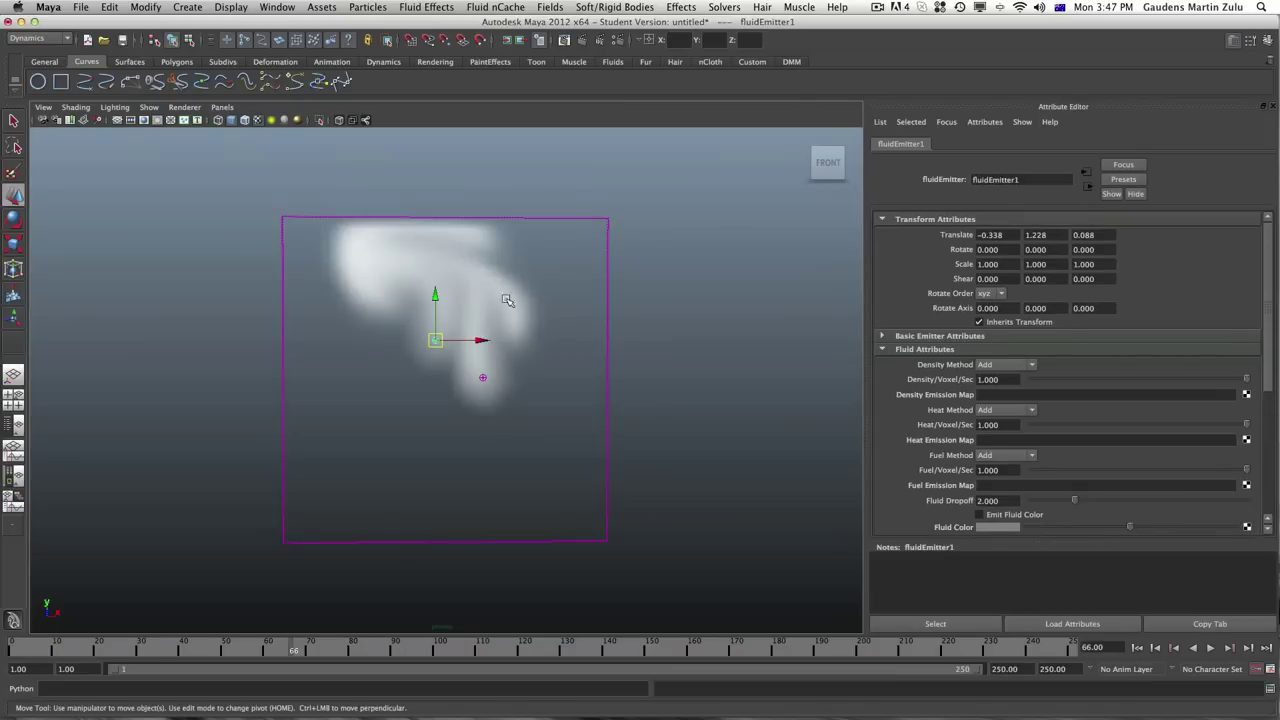
{"action": "left_click_drag", "start_coordinate": [437, 296], "coordinate": [434, 234]}
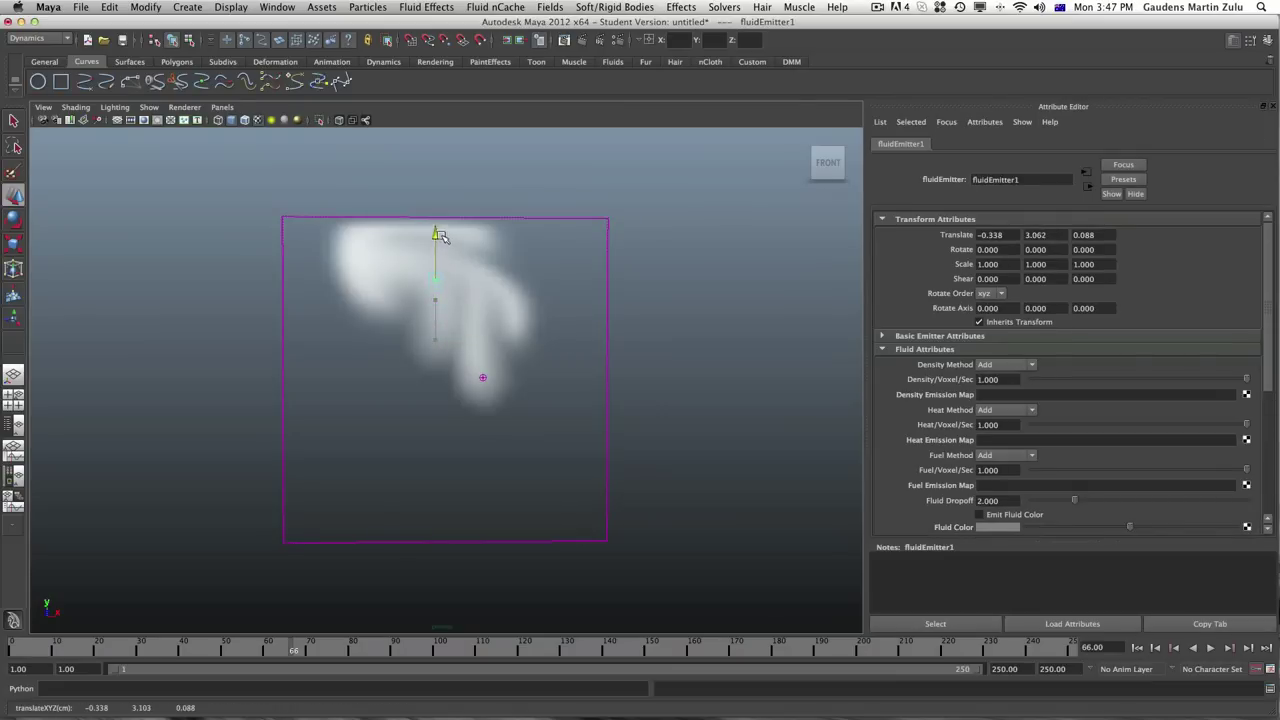
{"action": "left_click", "coordinate": [483, 378]}
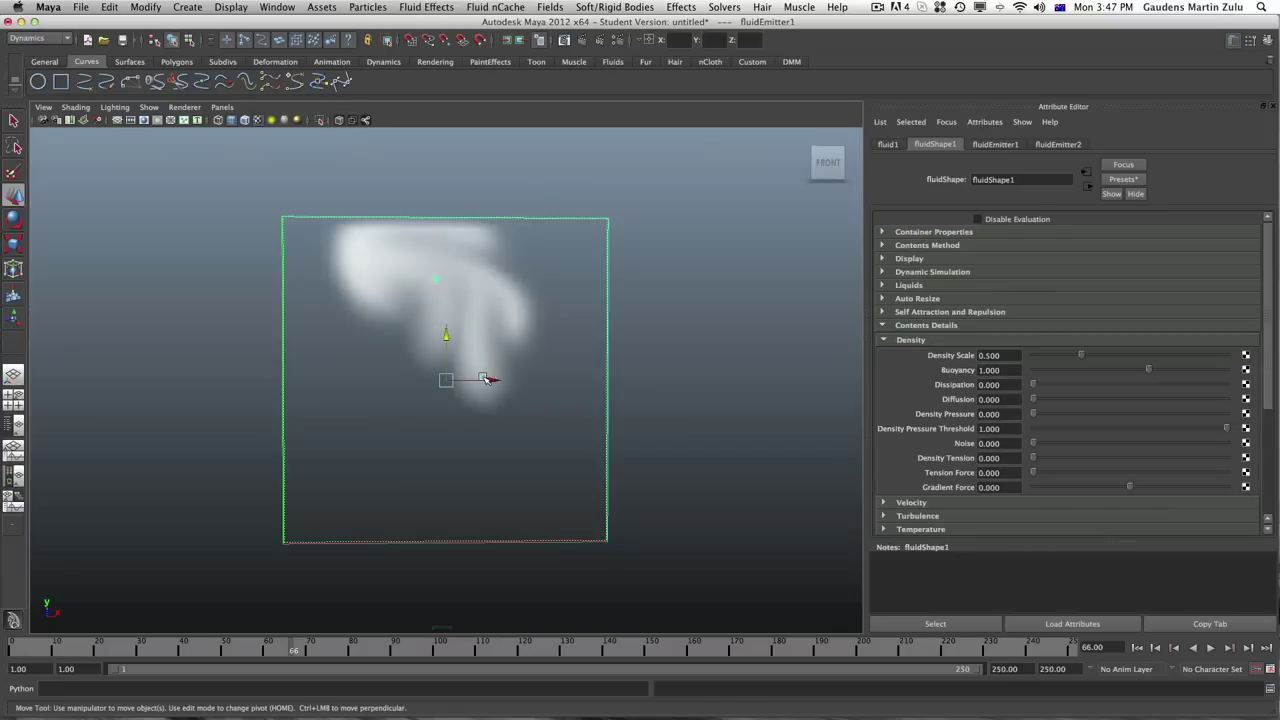
{"action": "left_click", "coordinate": [660, 288]}
{"action": "left_click", "coordinate": [216, 221]}
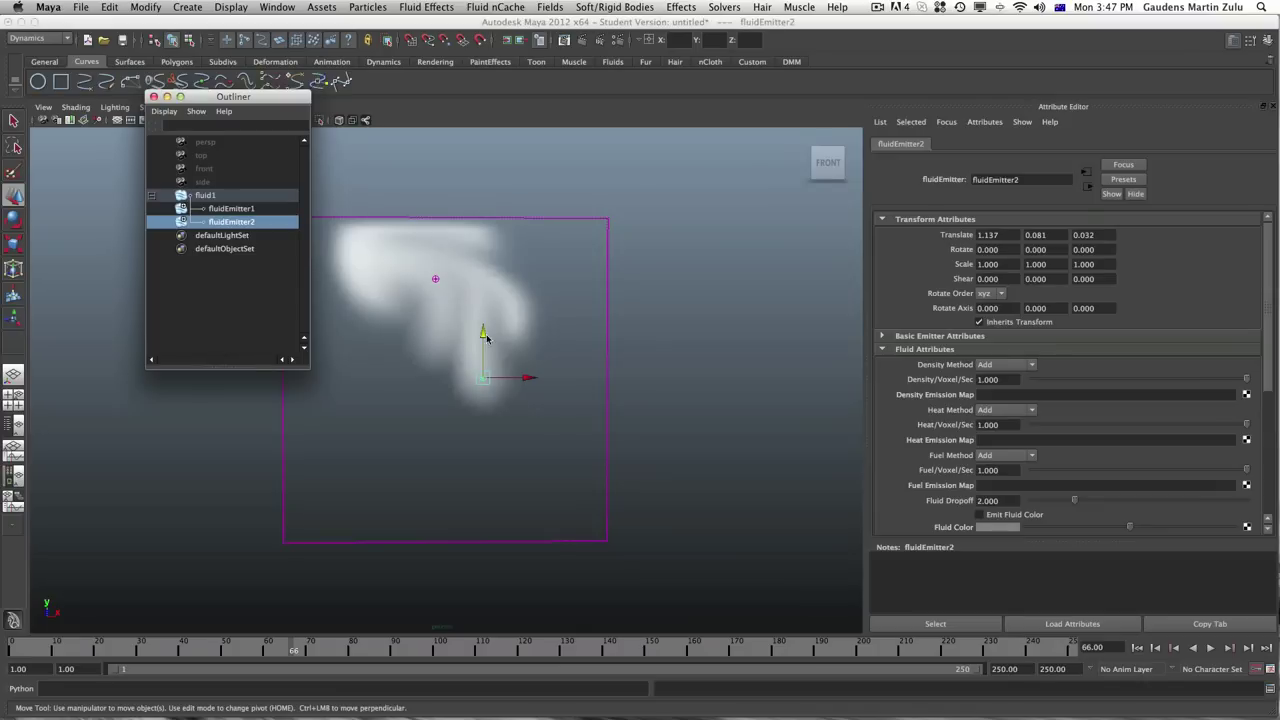
{"action": "left_click_drag", "start_coordinate": [486, 335], "coordinate": [492, 234]}
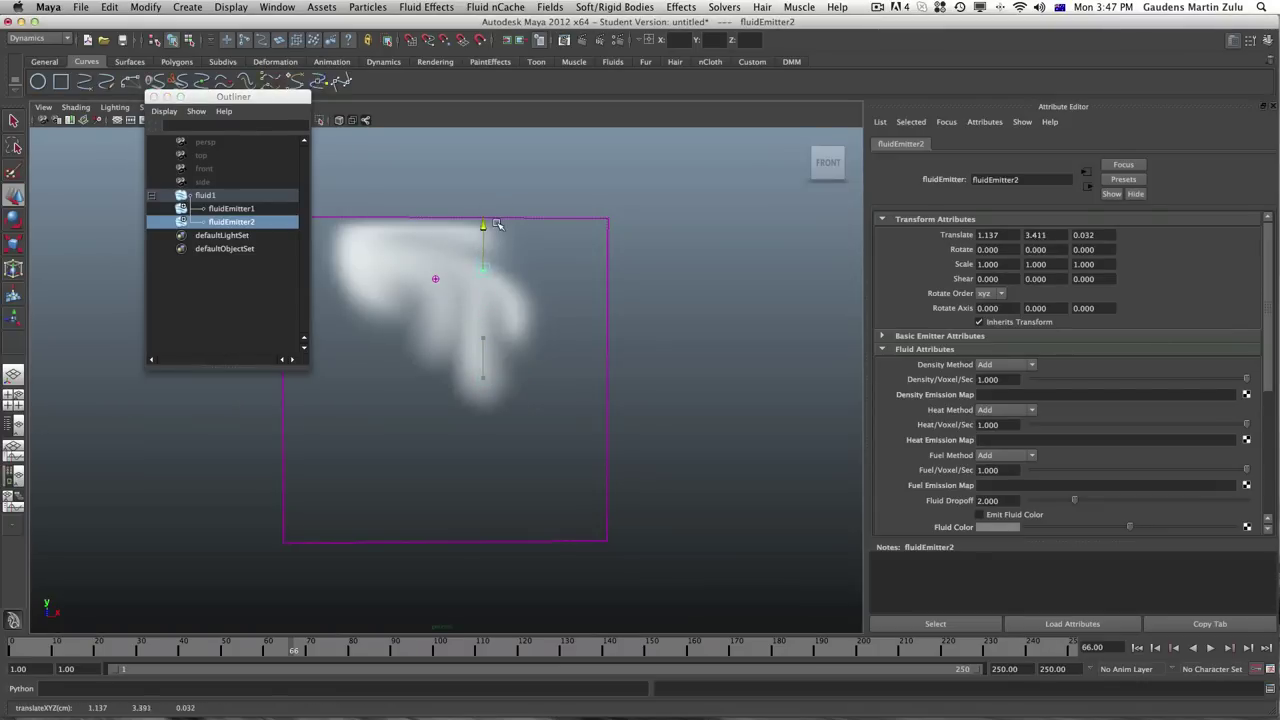
{"action": "left_click", "coordinate": [436, 279]}
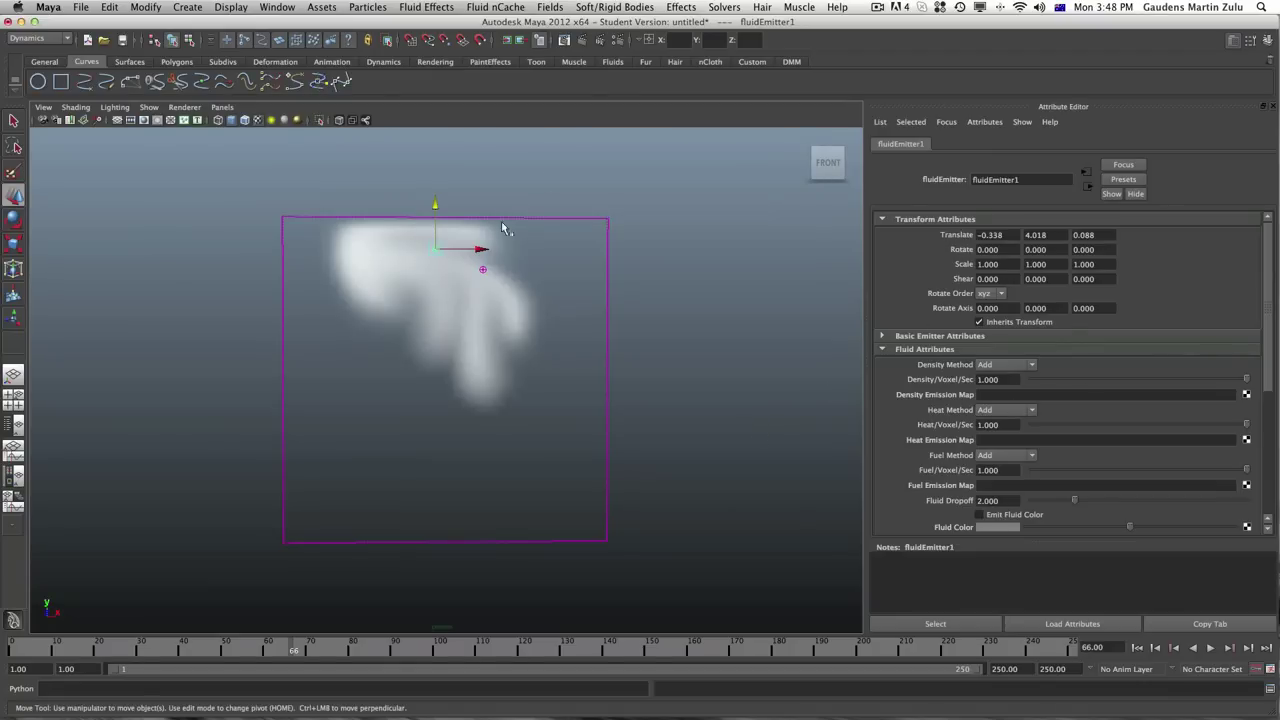
Set the fluid container's density buoyancy to -1 and return to the first frame
{"action": "left_click", "coordinate": [609, 244]}
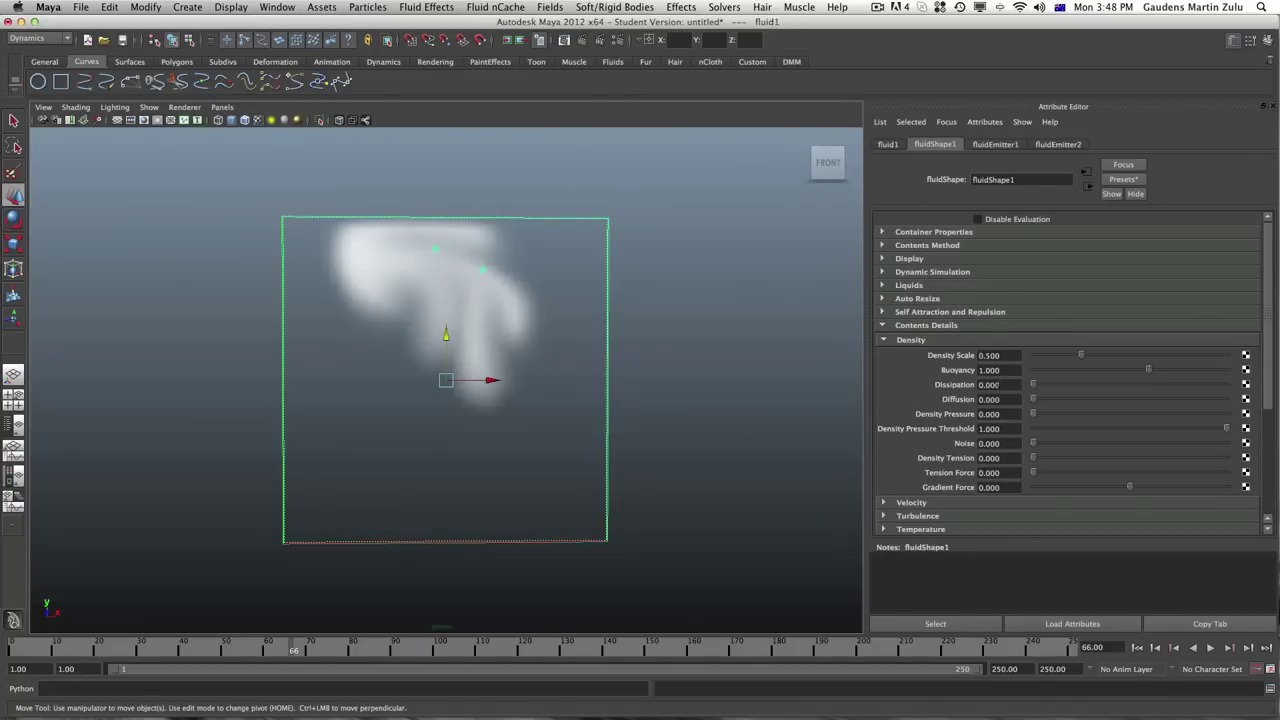
{"action": "left_click", "coordinate": [981, 370]}
{"action": "left_click", "coordinate": [1137, 647]}
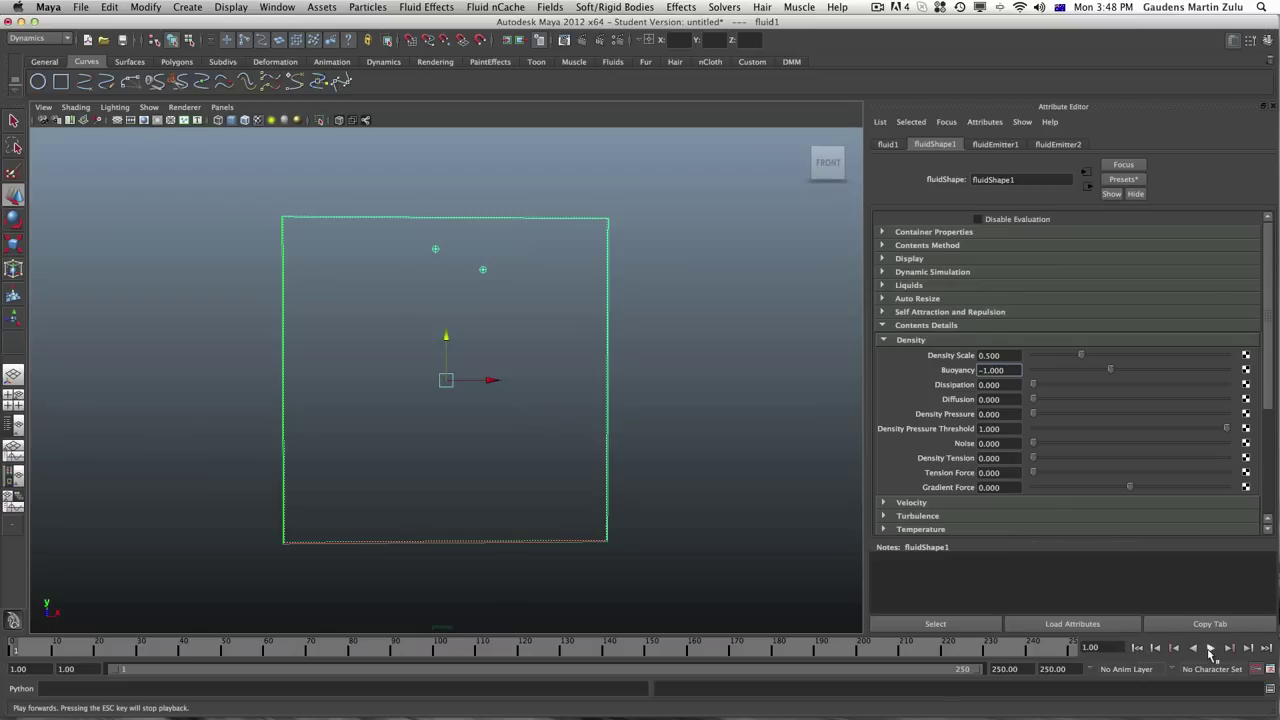
Play the simulation and replay it from the start to examine the effect of the negative buoyancy
{"action": "left_click", "coordinate": [1210, 647]}
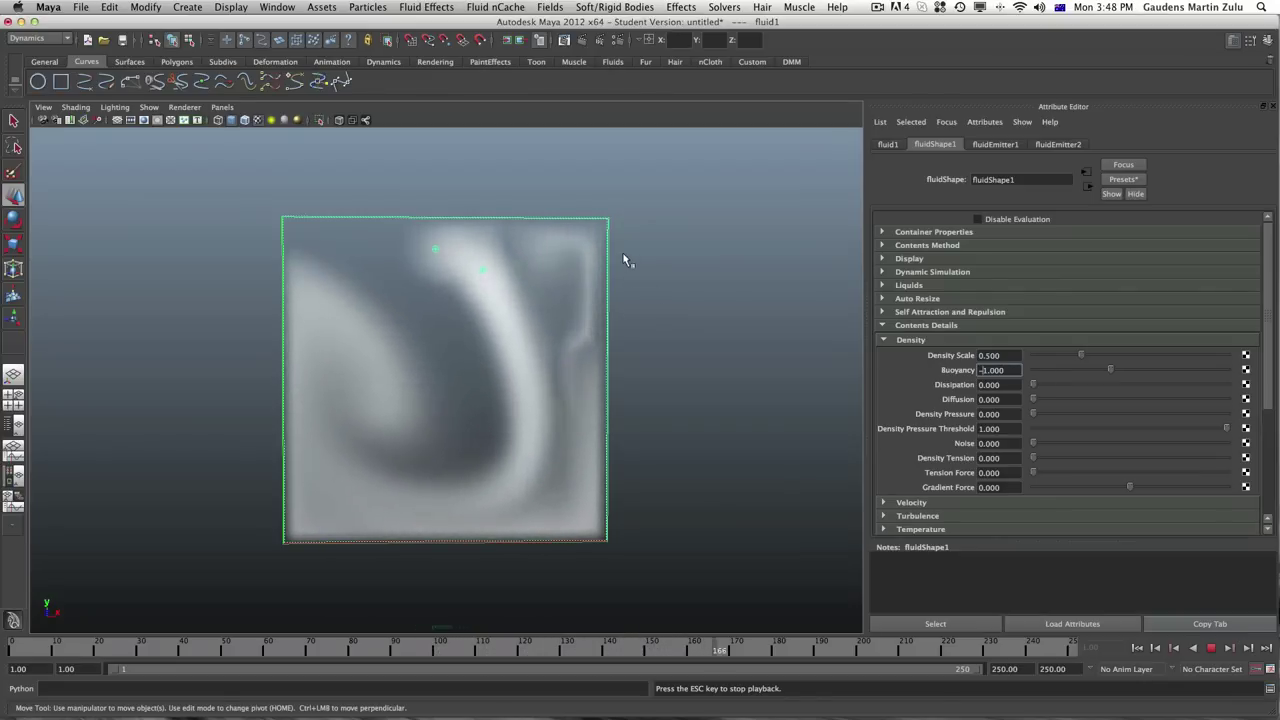
{"action": "left_click", "coordinate": [1137, 648]}
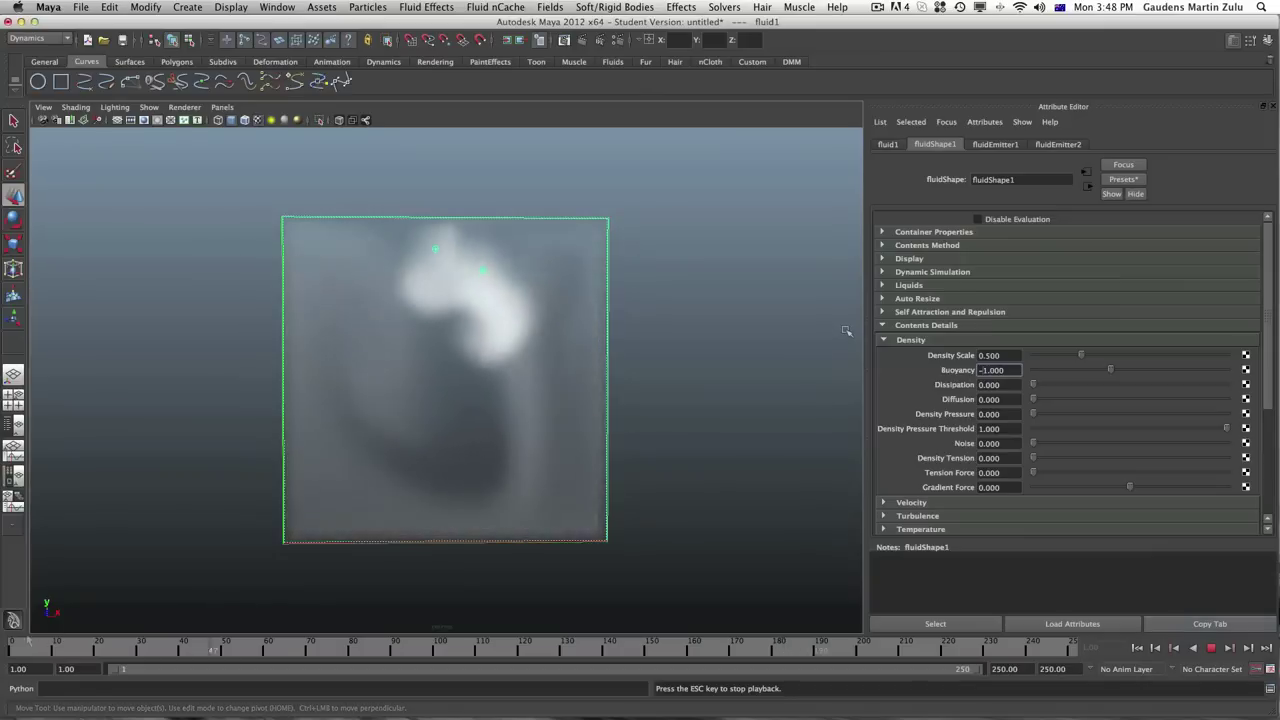
{"action": "key", "text": "Escape"}
{"action": "key", "text": "w"}
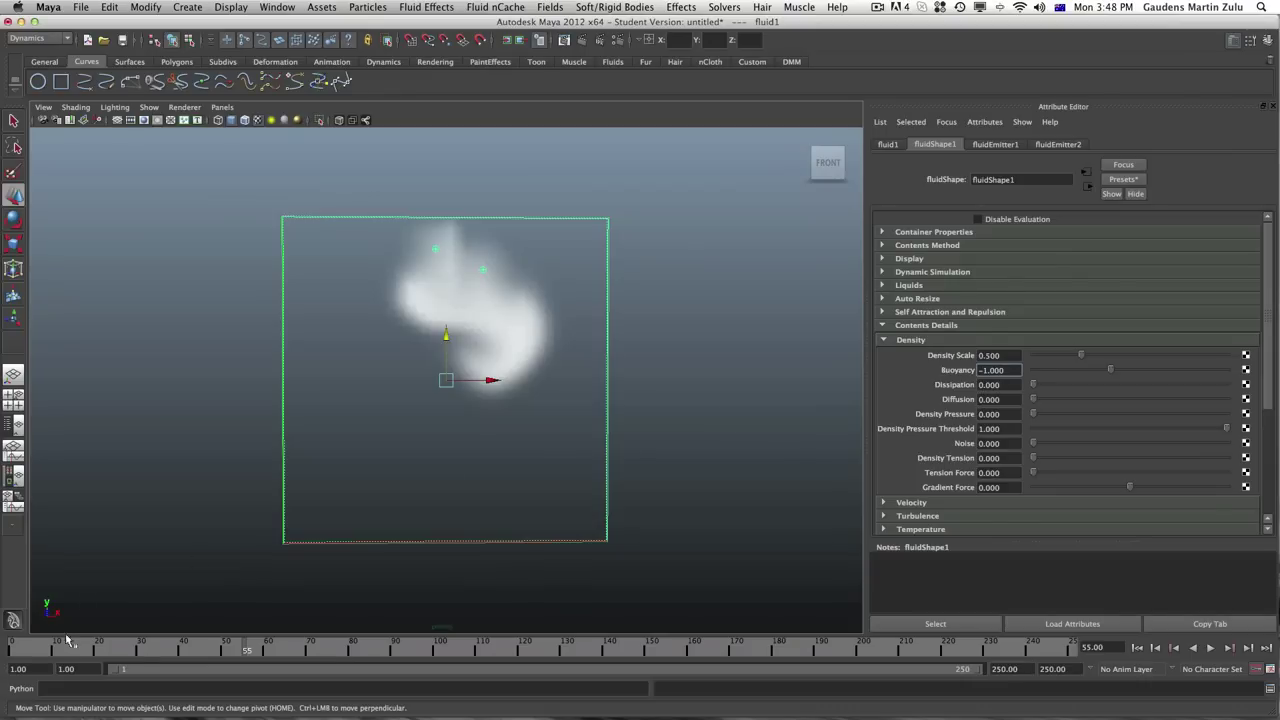
{"action": "left_click", "coordinate": [32, 655]}
{"action": "key", "text": "alt+v"}
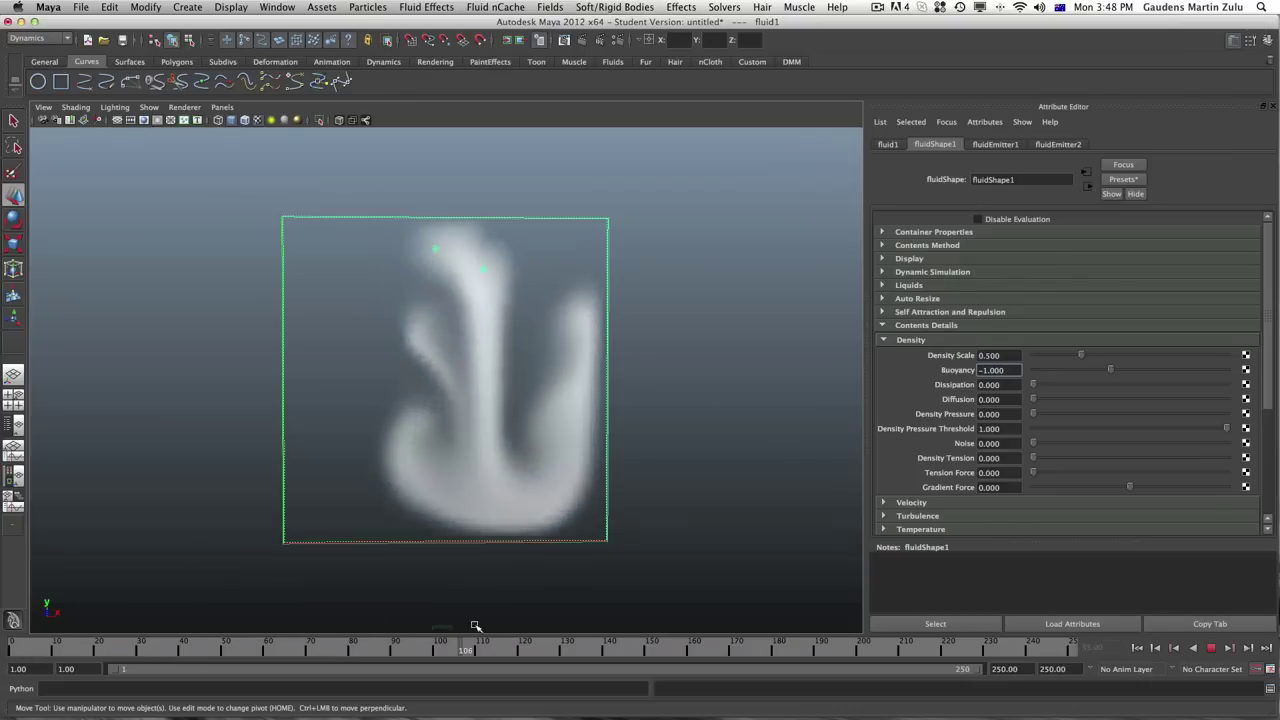
{"action": "left_click_drag", "start_coordinate": [910, 640], "coordinate": [579, 648]}
{"action": "left_click_drag", "start_coordinate": [532, 596], "coordinate": [40, 568]}
Set the playback end frame to 300 and run the simulation through to frame 300
{"action": "key", "text": "Return"}
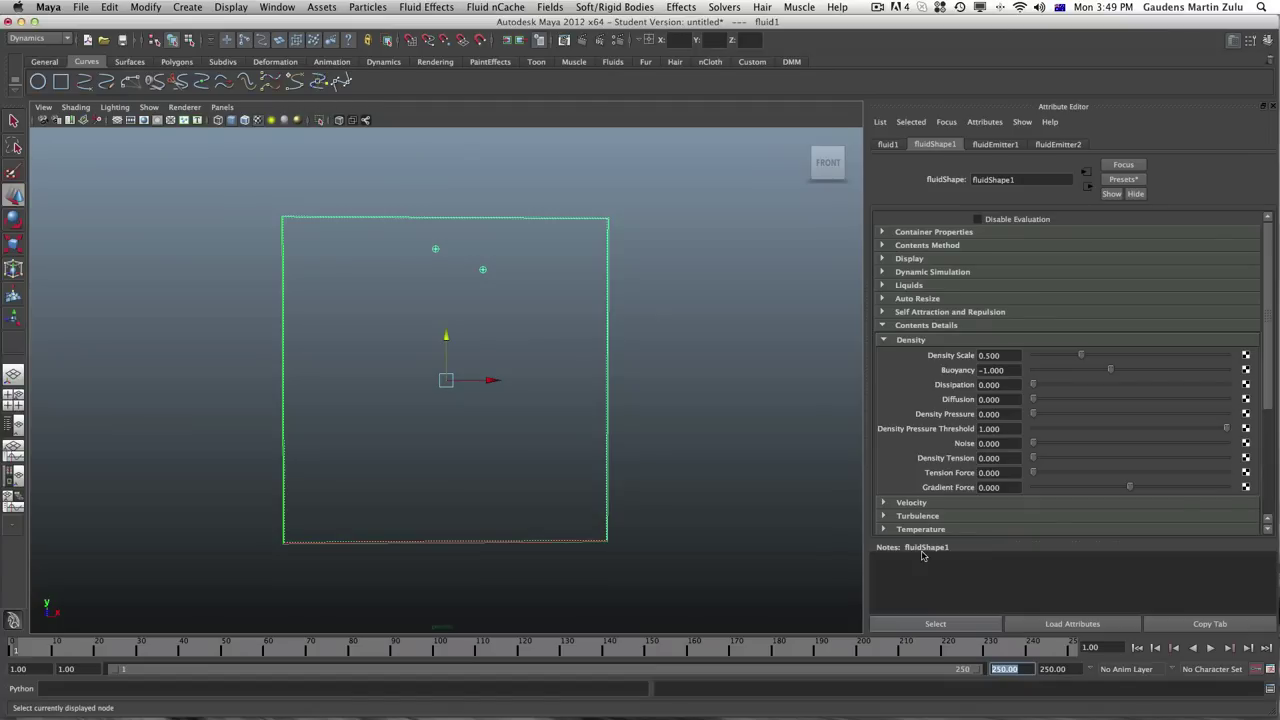
{"action": "type", "text": "300"}
{"action": "key", "text": "Return"}
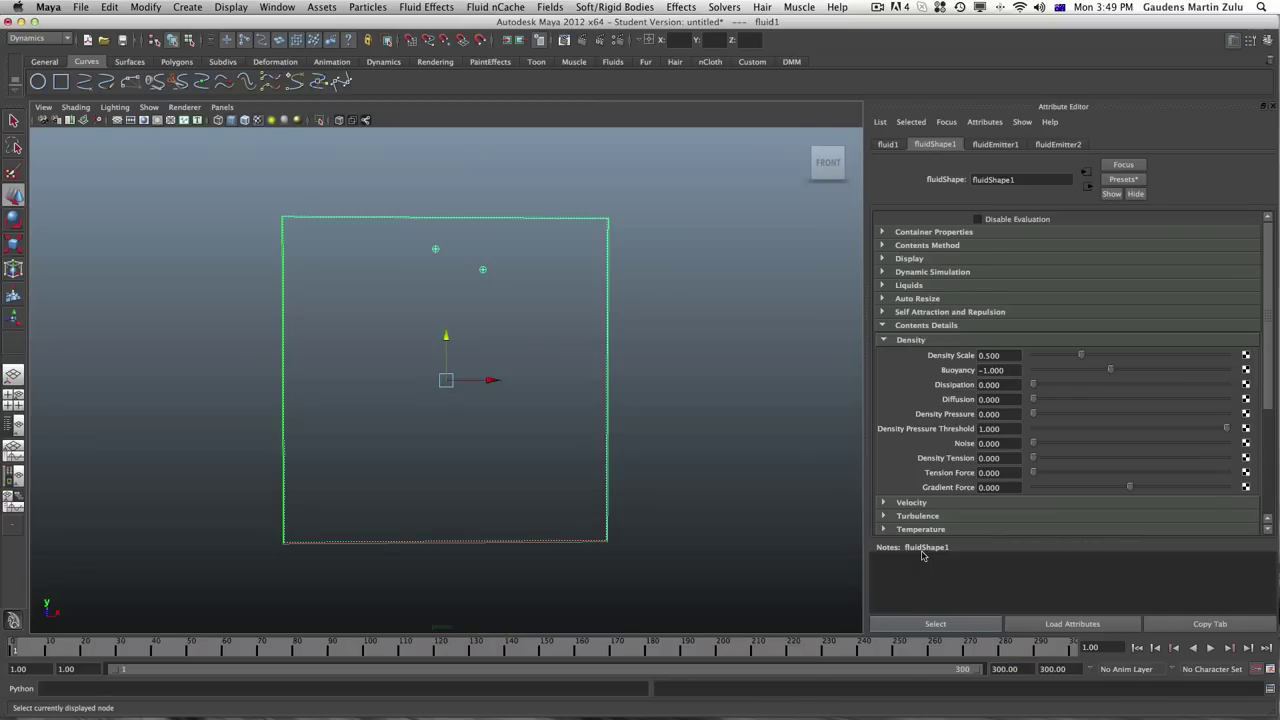
{"action": "left_click", "coordinate": [1224, 649]}
{"action": "left_click_drag", "start_coordinate": [118, 649], "coordinate": [1072, 649]}
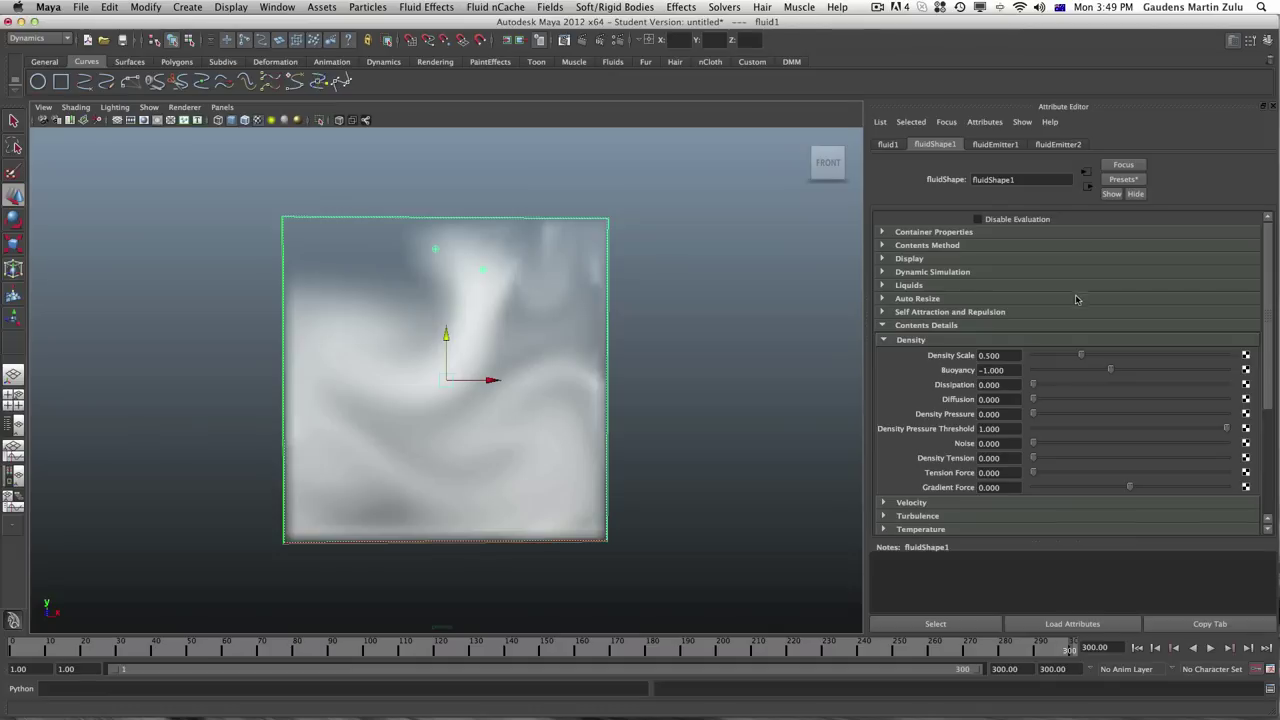
Set the density dissipation to about 0.37 and play the simulation from the start
{"action": "left_click_drag", "start_coordinate": [1034, 387], "coordinate": [1106, 390]}
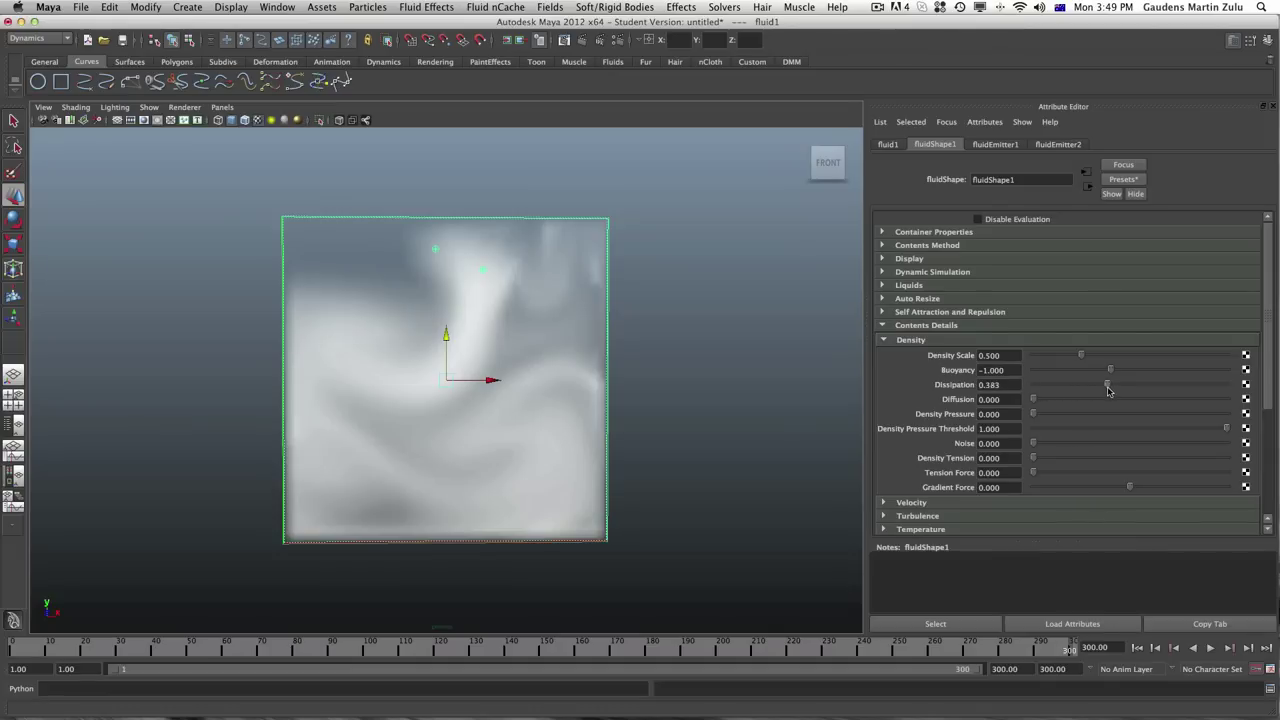
{"action": "left_click", "coordinate": [22, 648]}
{"action": "key", "text": "alt+v"}
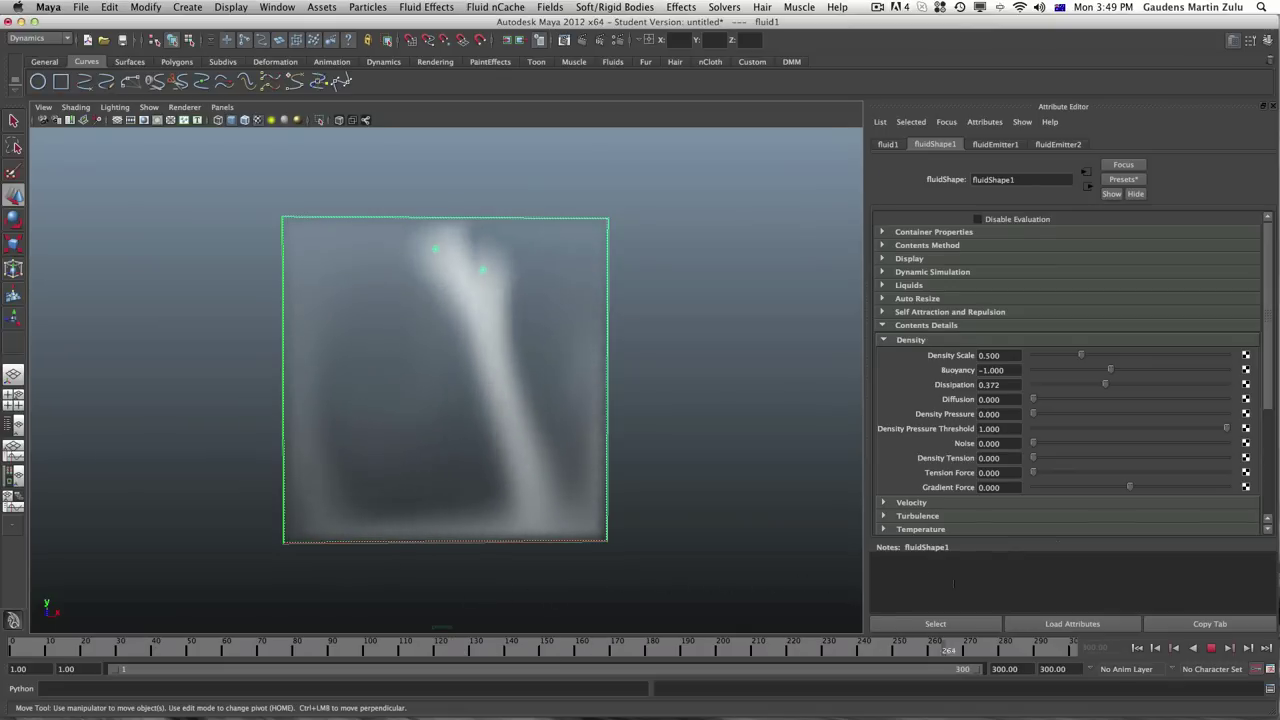
{"action": "key", "text": "alt+v"}
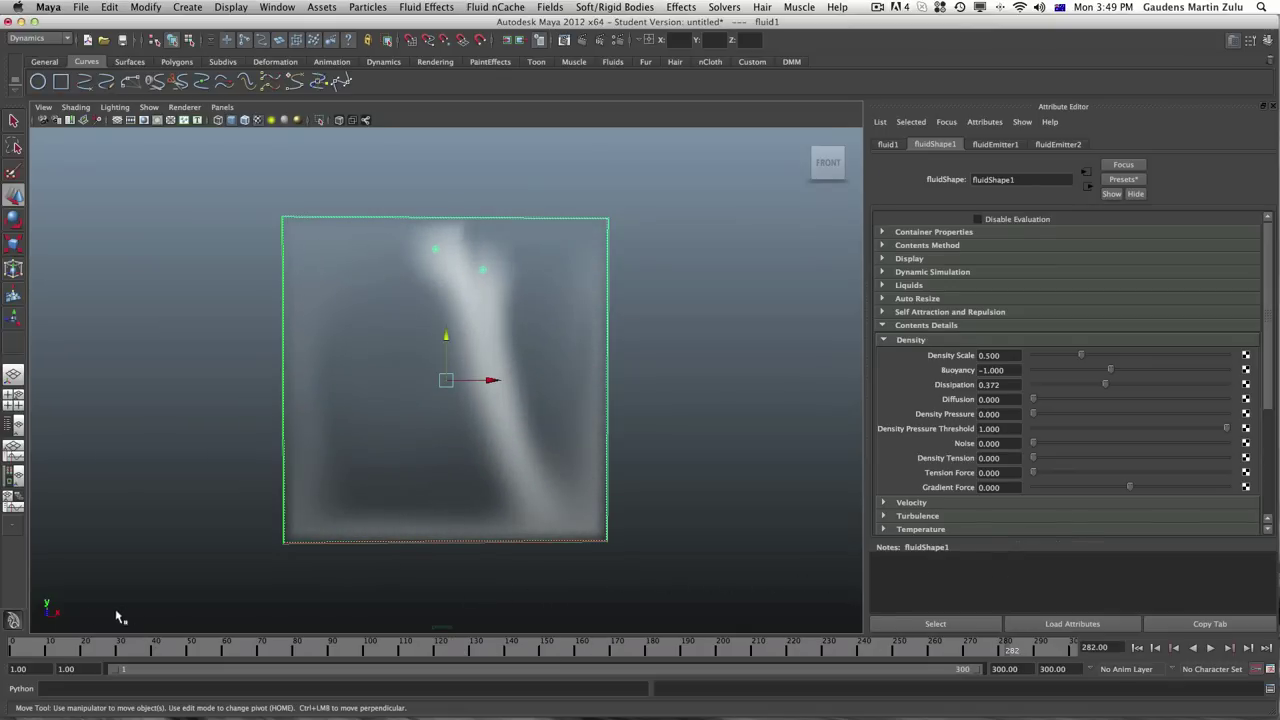
Replay the simulation from the first frame to examine the dissipation effect, and rewind it
{"action": "key", "text": "alt+shift+v"}
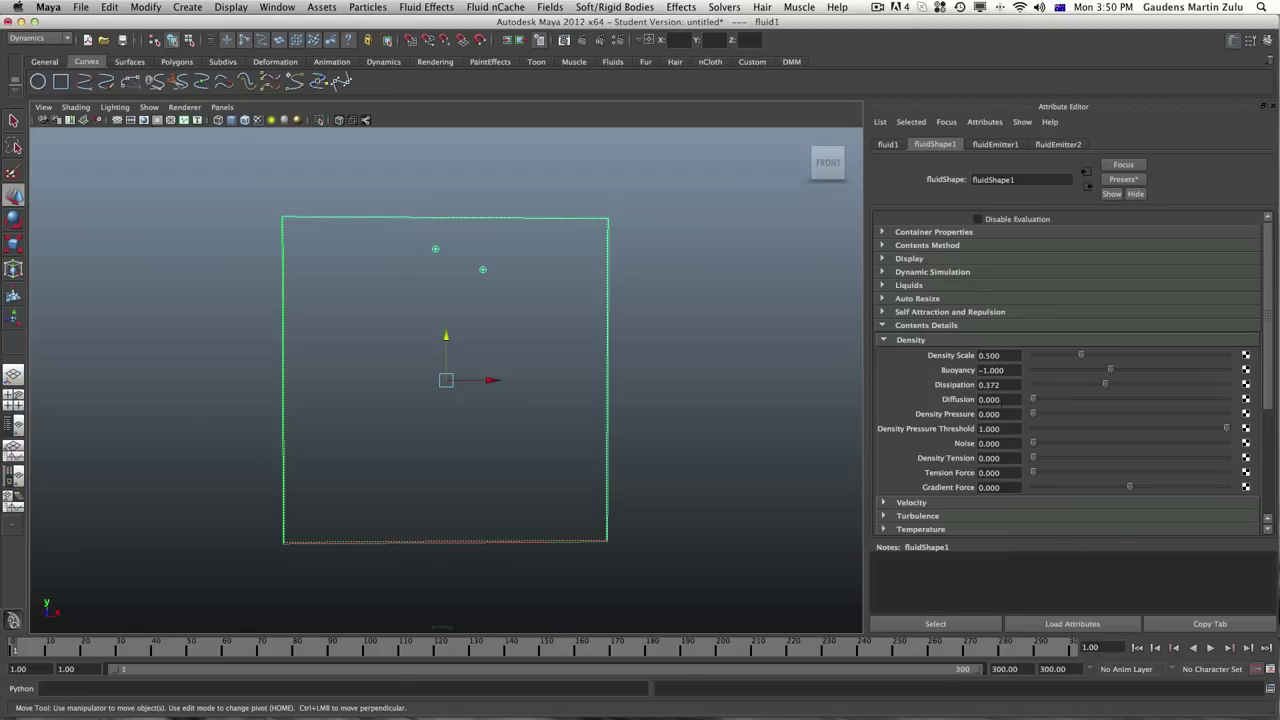
{"action": "key", "text": "alt+v"}
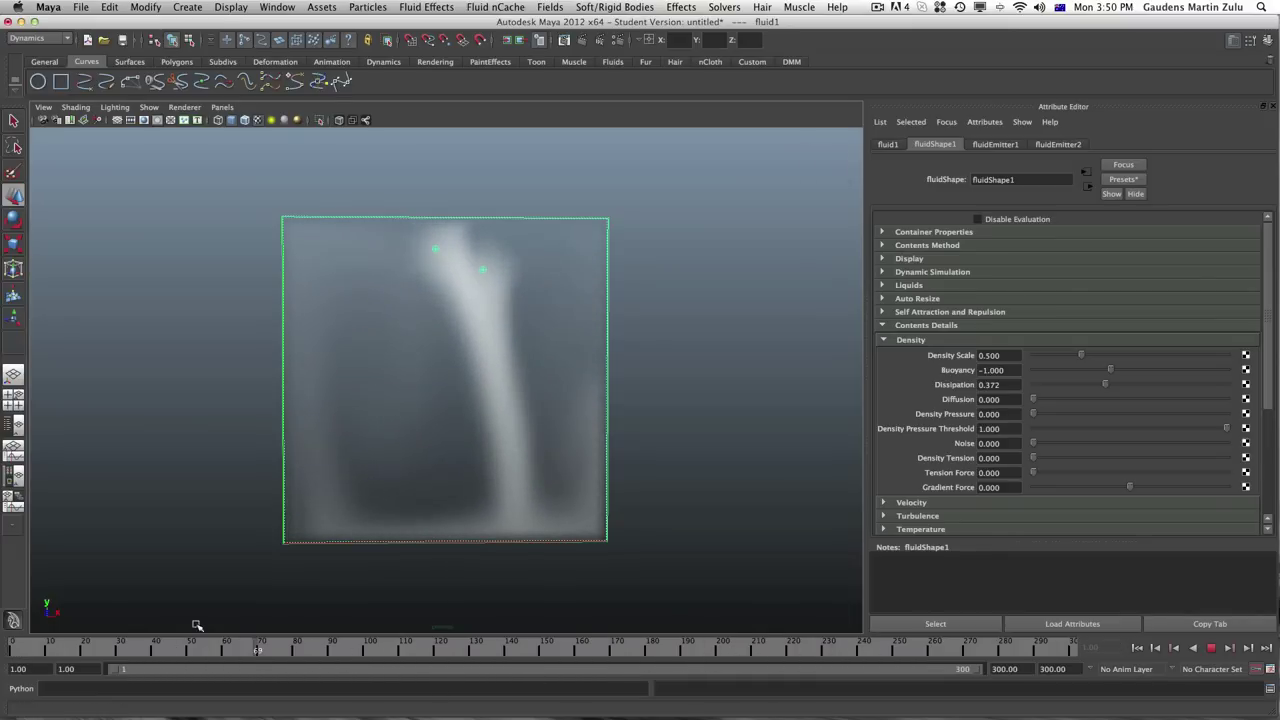
{"action": "key", "text": "alt+v"}
{"action": "key", "text": "alt+shift+v"}
{"action": "key", "text": "w"}
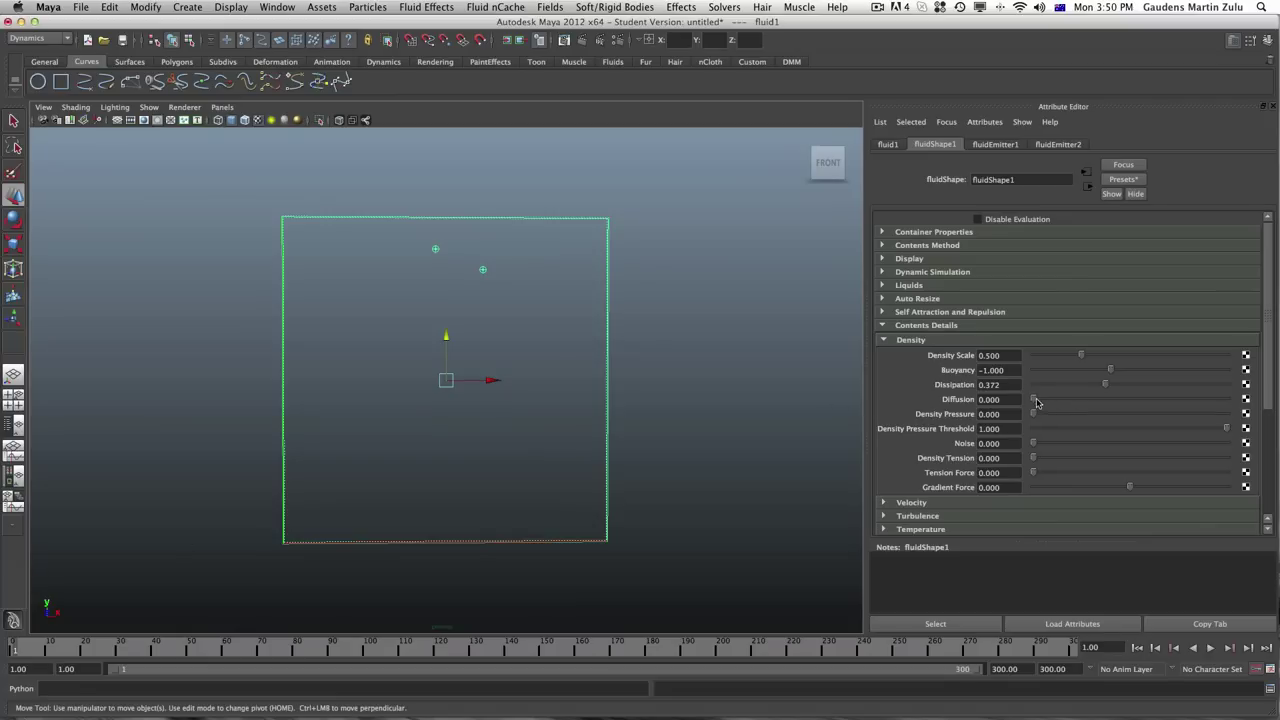
Try a density diffusion of about 0.84 by running the simulation to frame 300, and reduce the diffusion to about 0.37
{"action": "left_click_drag", "start_coordinate": [1036, 402], "coordinate": [1117, 404]}
{"action": "mouse_move", "coordinate": [14, 660]}
{"action": "left_mouse_down"}
{"action": "mouse_move", "coordinate": [741, 601]}
{"action": "mouse_move", "coordinate": [1105, 590]}
{"action": "left_mouse_up"}
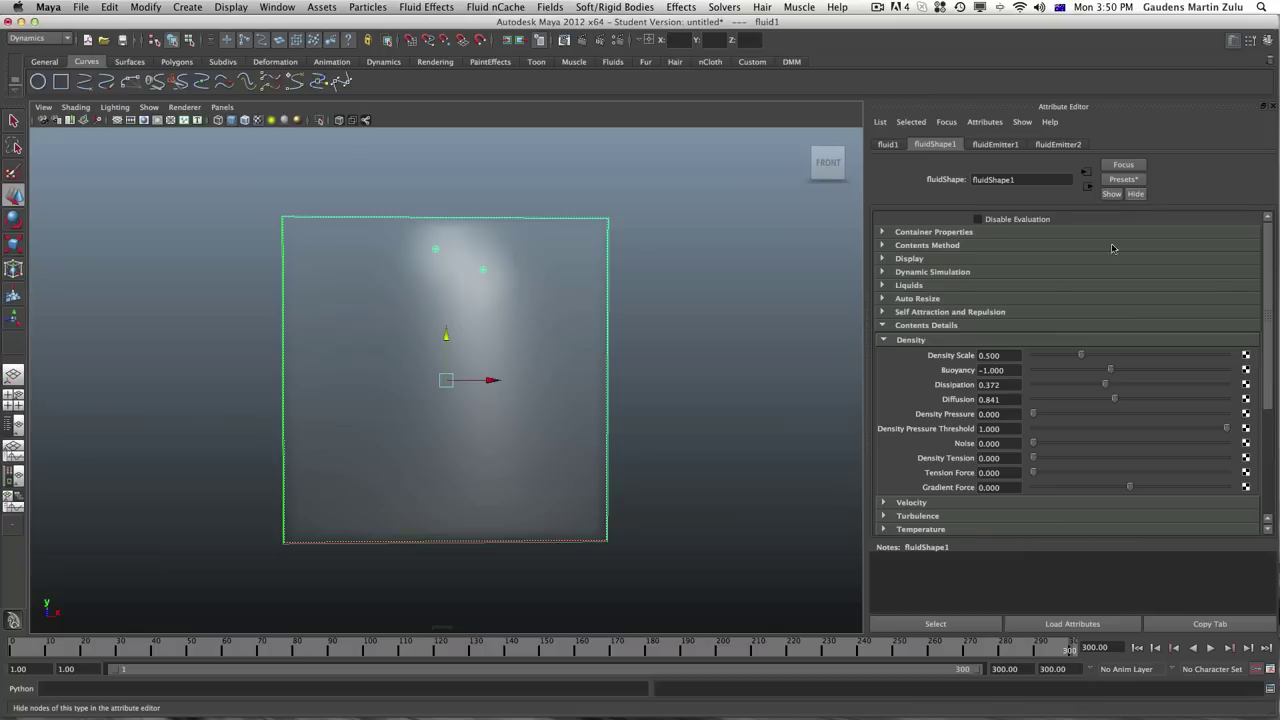
{"action": "left_click_drag", "start_coordinate": [1113, 403], "coordinate": [1067, 403]}
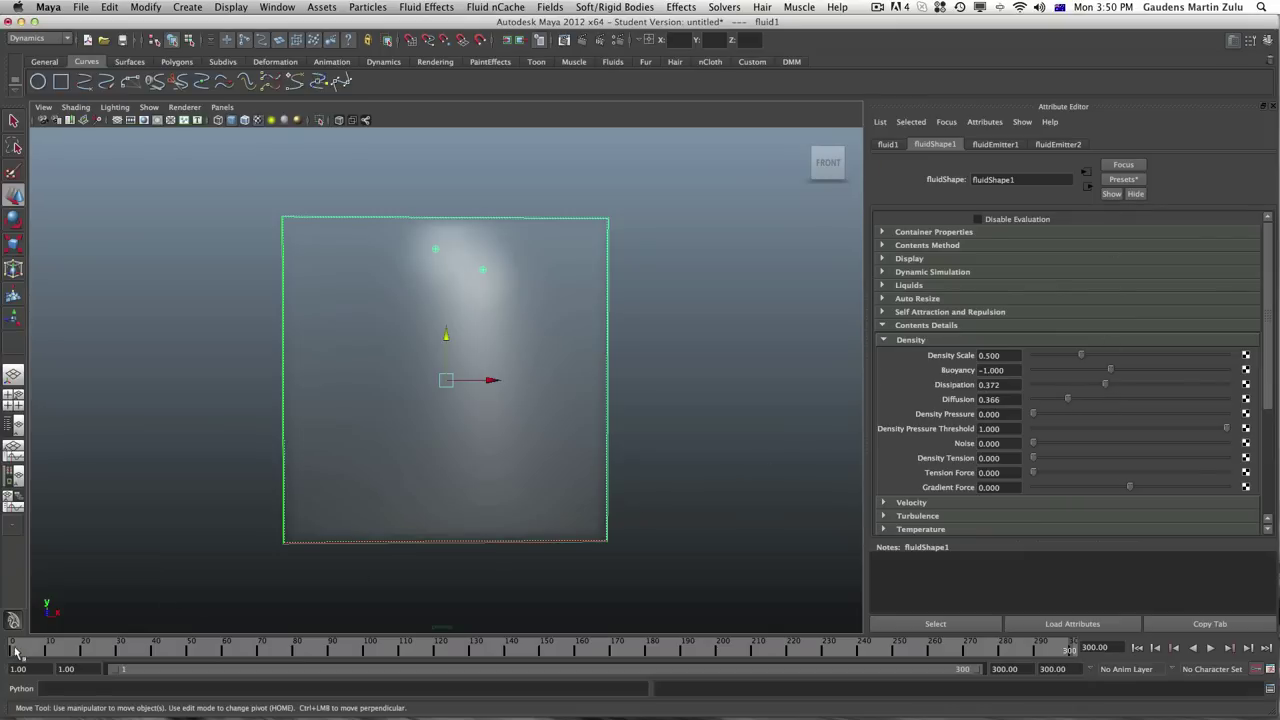
Run the simulation with the current diffusion, reduce the diffusion to 0, and replay from the start to frame 279
{"action": "left_click_drag", "start_coordinate": [9, 649], "coordinate": [1061, 650]}
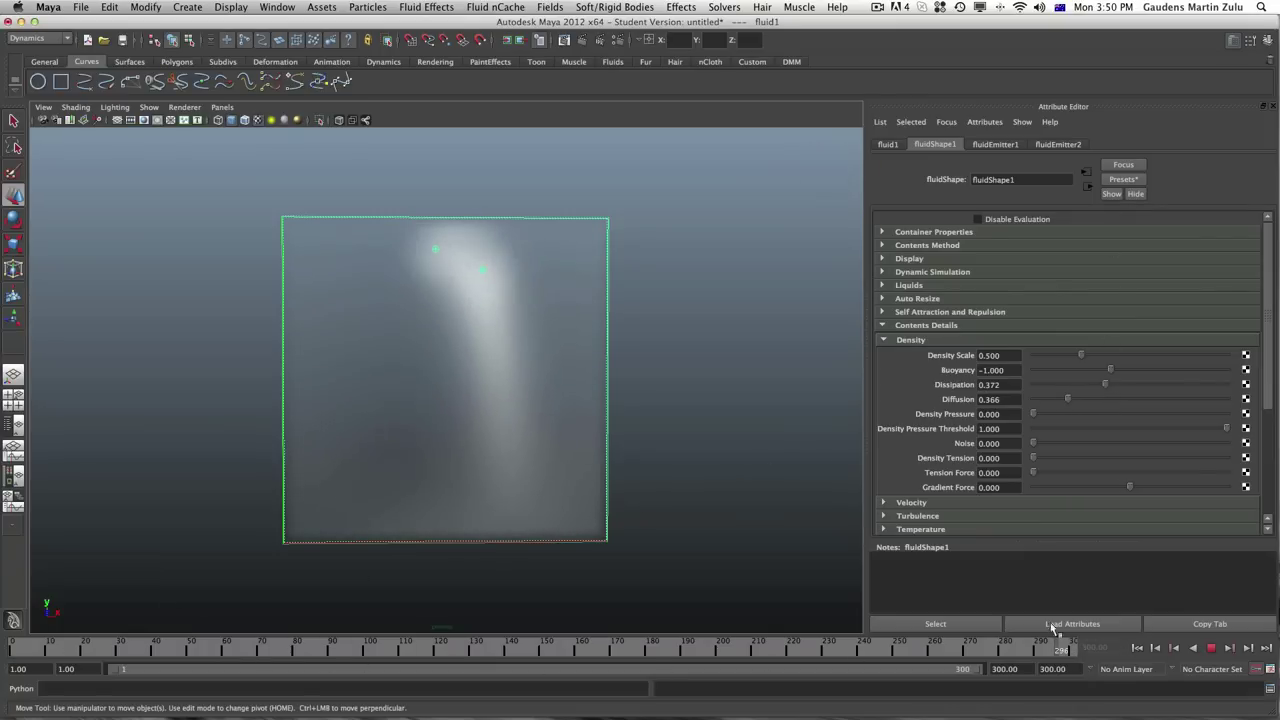
{"action": "left_click_drag", "start_coordinate": [1065, 404], "coordinate": [1024, 406]}
{"action": "left_click", "coordinate": [9, 649]}
{"action": "key", "text": "alt+v"}
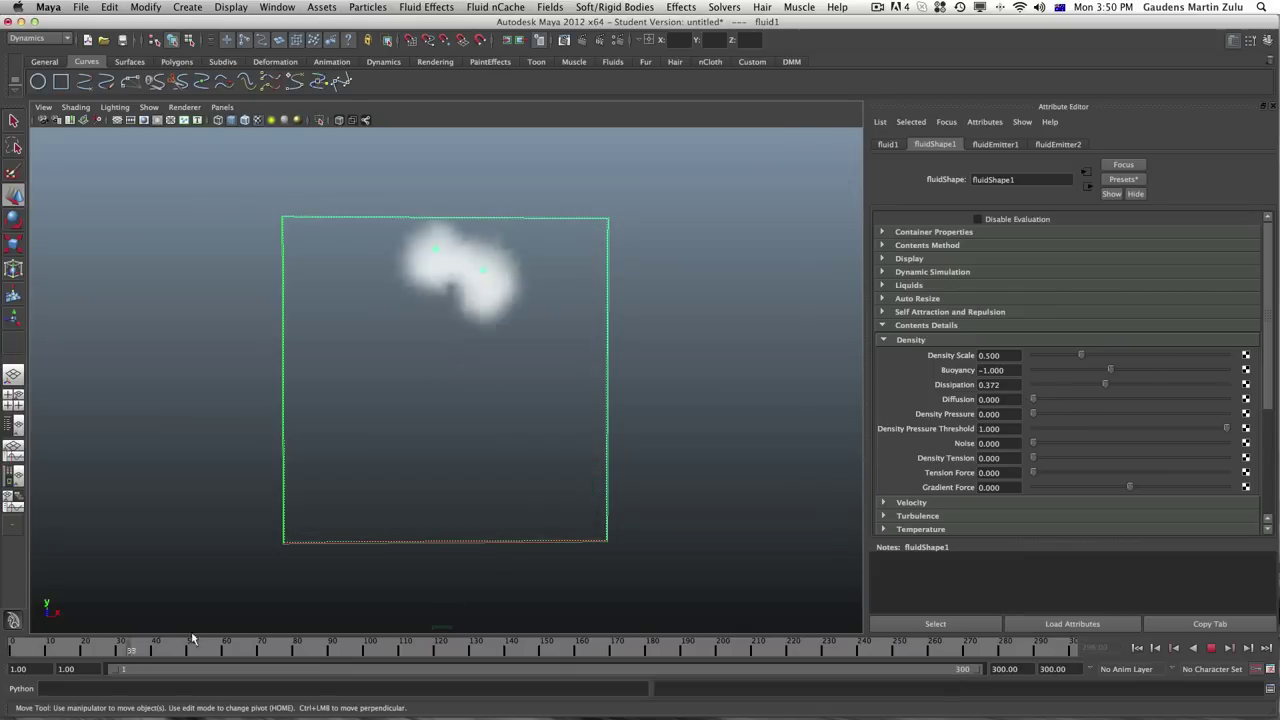
{"action": "left_click", "coordinate": [1002, 651]}
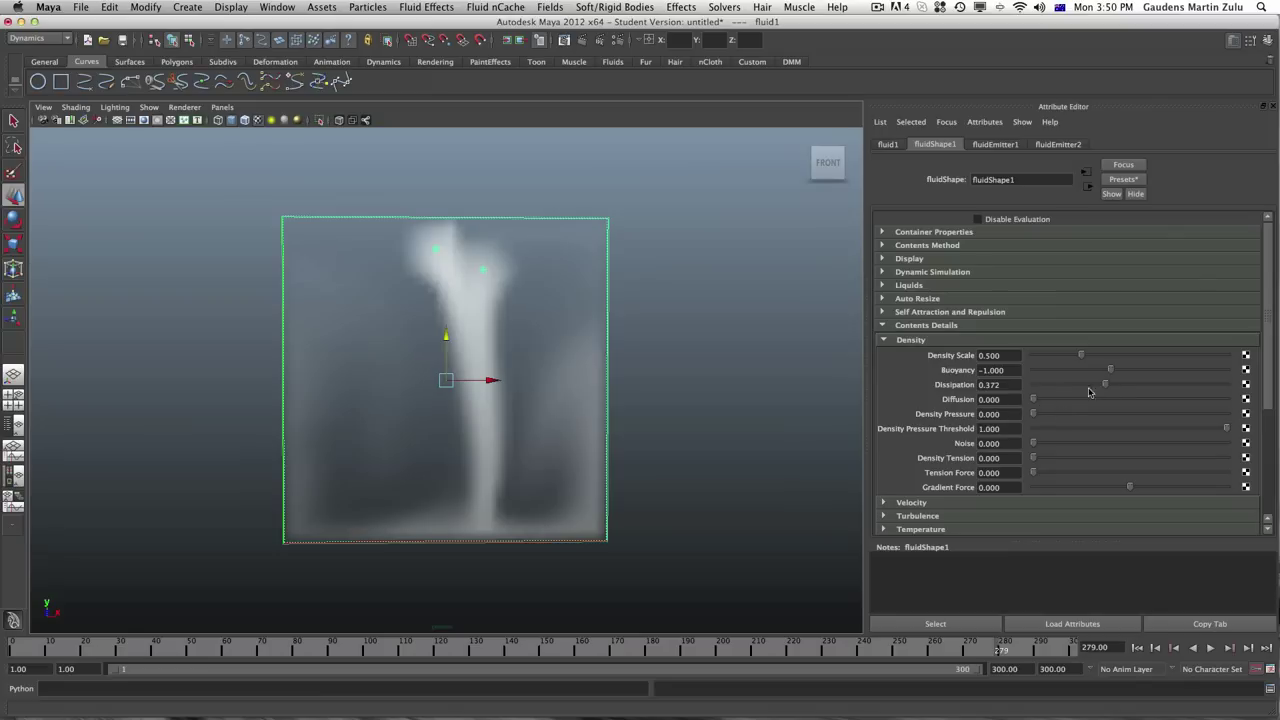
Set the density dissipation to 0.110 and the diffusion to about 0.35, and play the simulation from the start to frame 256
{"action": "left_click_drag", "start_coordinate": [1104, 386], "coordinate": [997, 385]}
{"action": "key", "text": "BackSpace"}
{"action": "left_click_drag", "start_coordinate": [1034, 400], "coordinate": [1068, 409]}
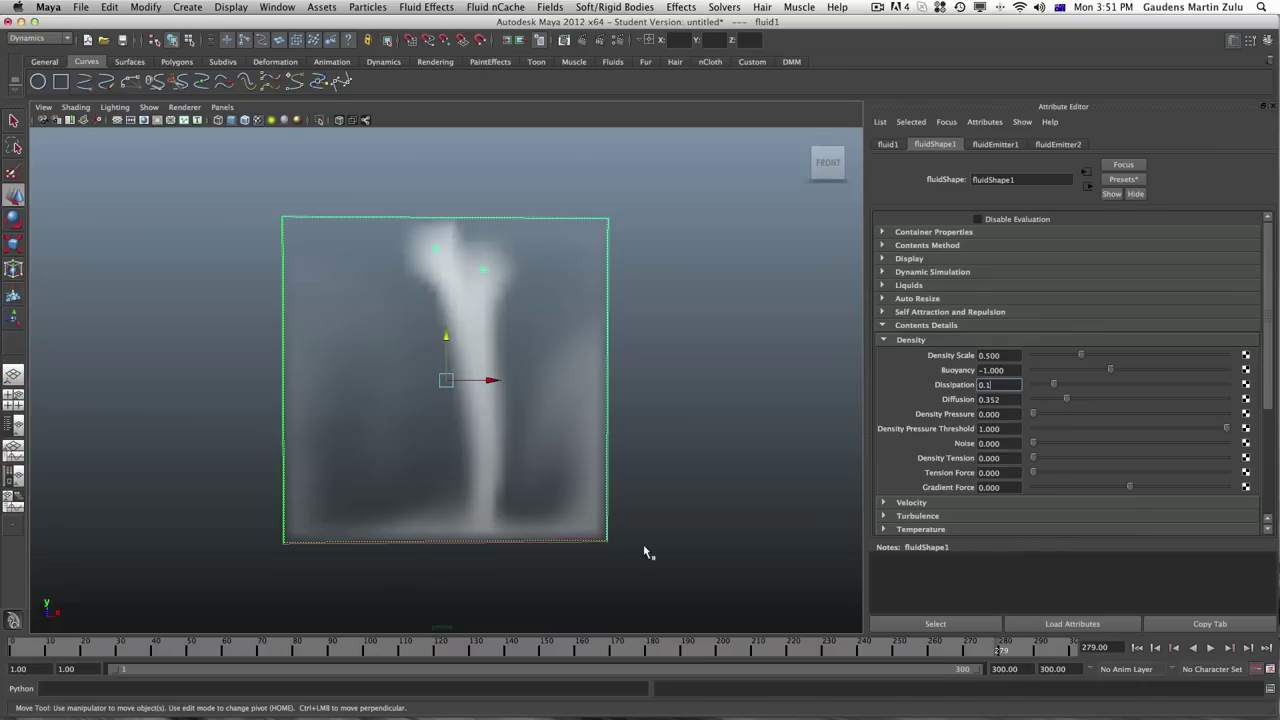
{"action": "type", "text": "10"}
{"action": "key", "text": "Return"}
{"action": "key", "text": "alt+v"}
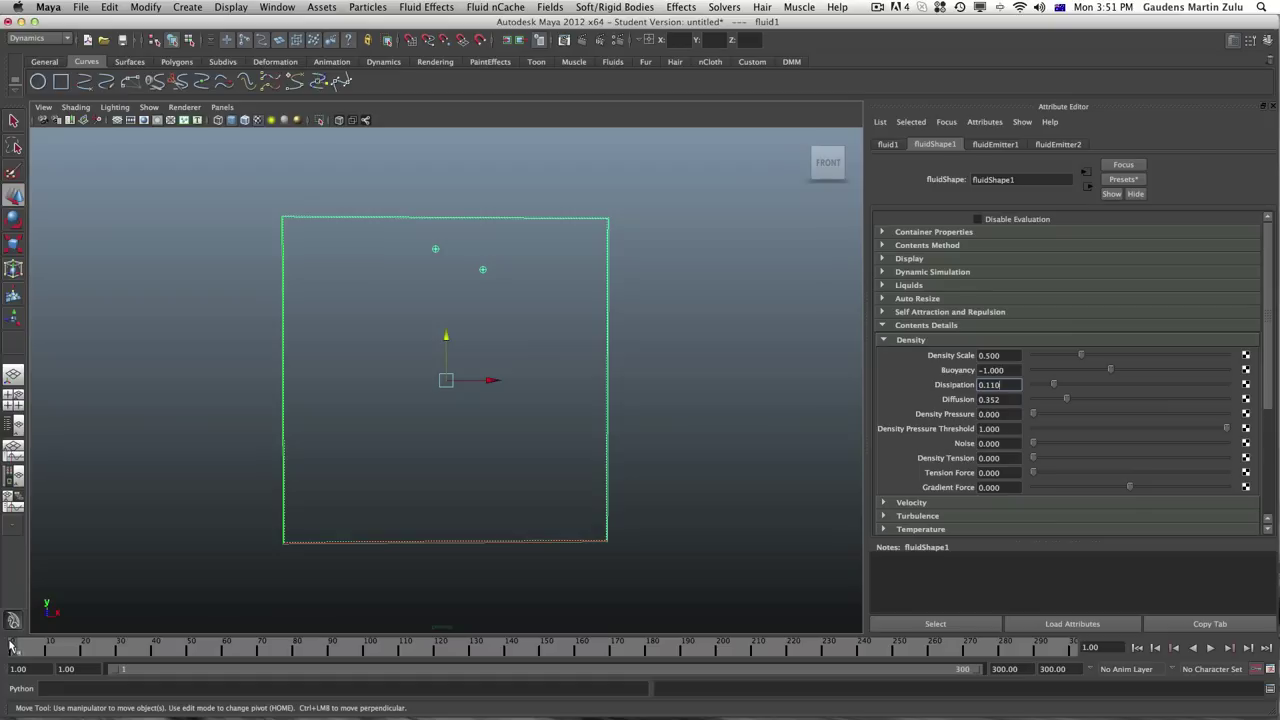
{"action": "mouse_move", "coordinate": [27, 649]}
{"action": "left_mouse_down"}
{"action": "mouse_move", "coordinate": [608, 668]}
{"action": "mouse_move", "coordinate": [815, 619]}
{"action": "mouse_move", "coordinate": [920, 520]}
{"action": "left_mouse_up"}
Try a density diffusion of about 0.69, set it back to 0, and replay the simulation from the start to frame 244
{"action": "left_click_drag", "start_coordinate": [1066, 399], "coordinate": [1099, 399]}
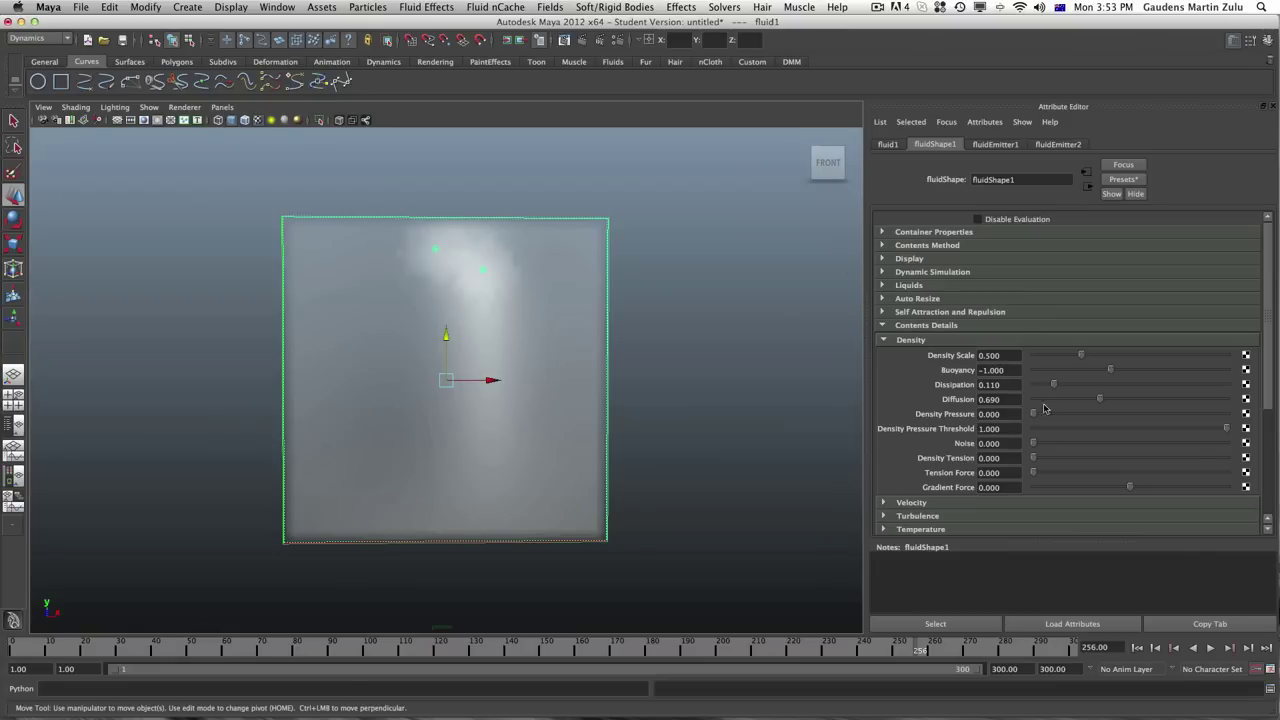
{"action": "left_click_drag", "start_coordinate": [1100, 398], "coordinate": [1030, 400]}
{"action": "key", "text": "alt+shift+v"}
{"action": "key", "text": "alt+v"}
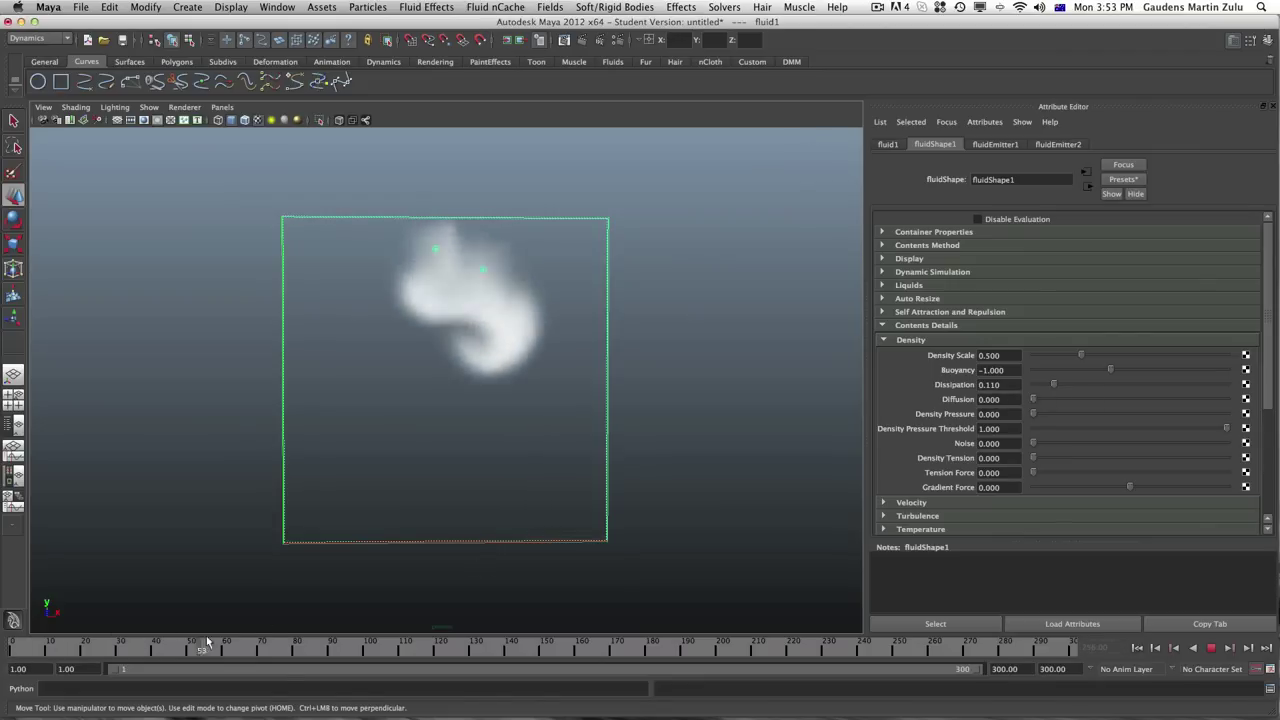
{"action": "left_click_drag", "start_coordinate": [207, 641], "coordinate": [877, 641]}
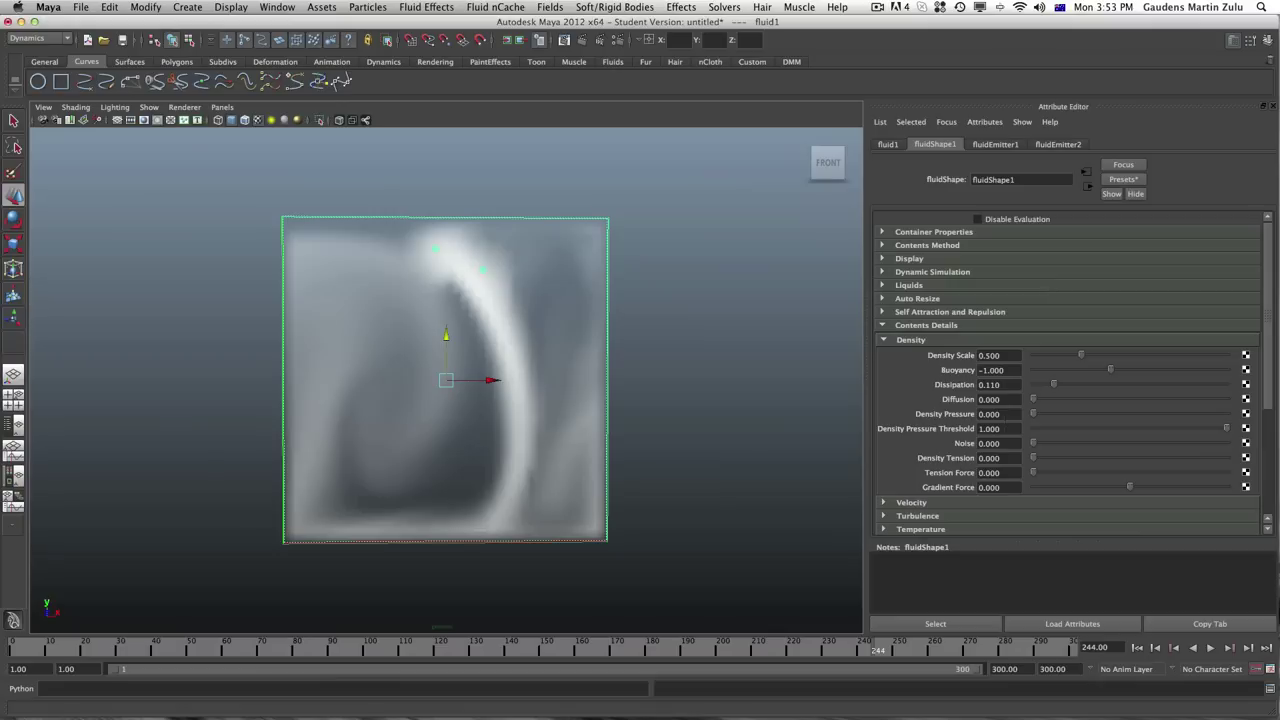
Raise the density noise to about 0.17, return it to 0, and play the simulation from the start to frame 133
{"action": "left_click_drag", "start_coordinate": [1035, 445], "coordinate": [1065, 444]}
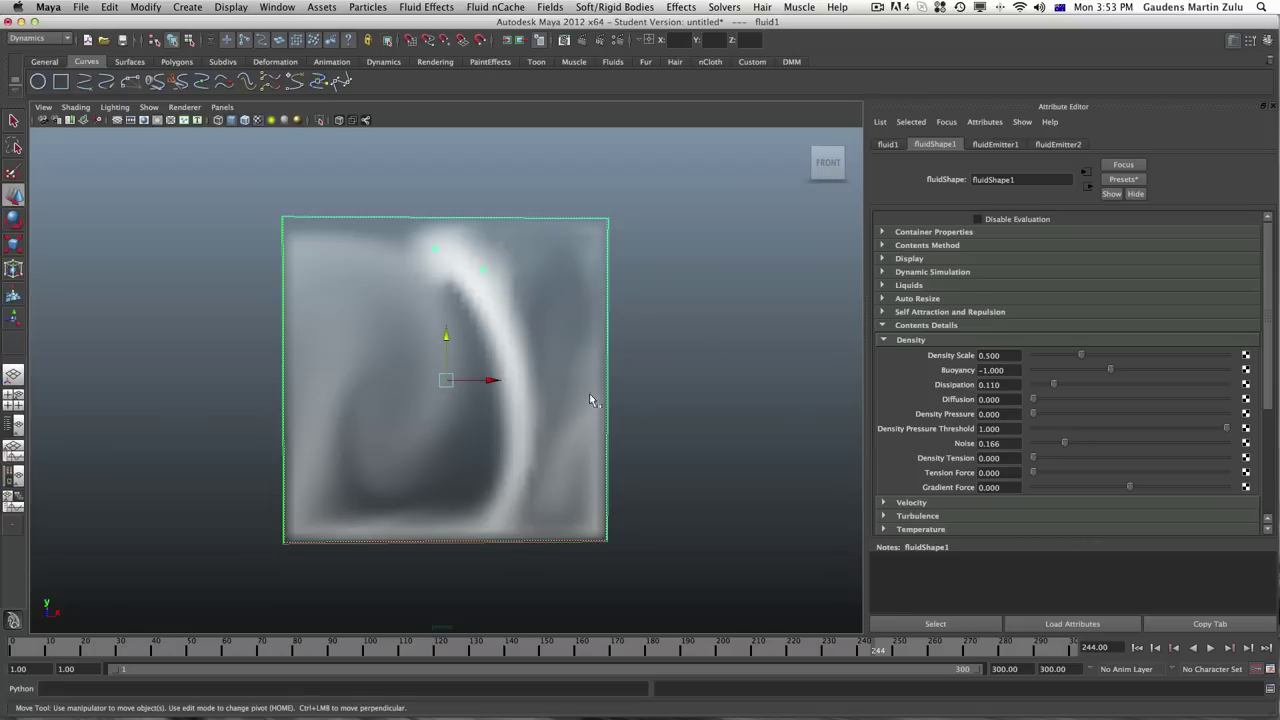
{"action": "left_click_drag", "start_coordinate": [1065, 449], "coordinate": [1028, 446]}
{"action": "mouse_move", "coordinate": [32, 648]}
{"action": "left_mouse_down"}
{"action": "mouse_move", "coordinate": [257, 646]}
{"action": "mouse_move", "coordinate": [335, 622]}
{"action": "left_mouse_up"}
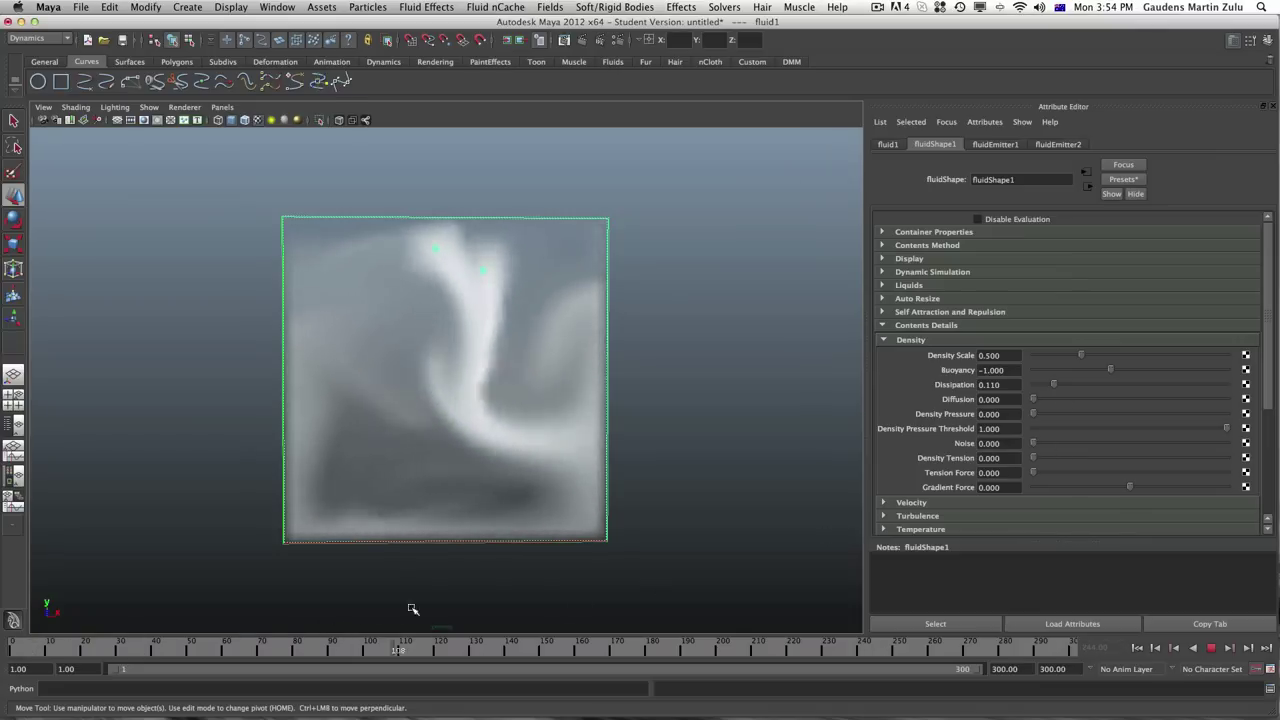
{"action": "key", "text": "Escape"}
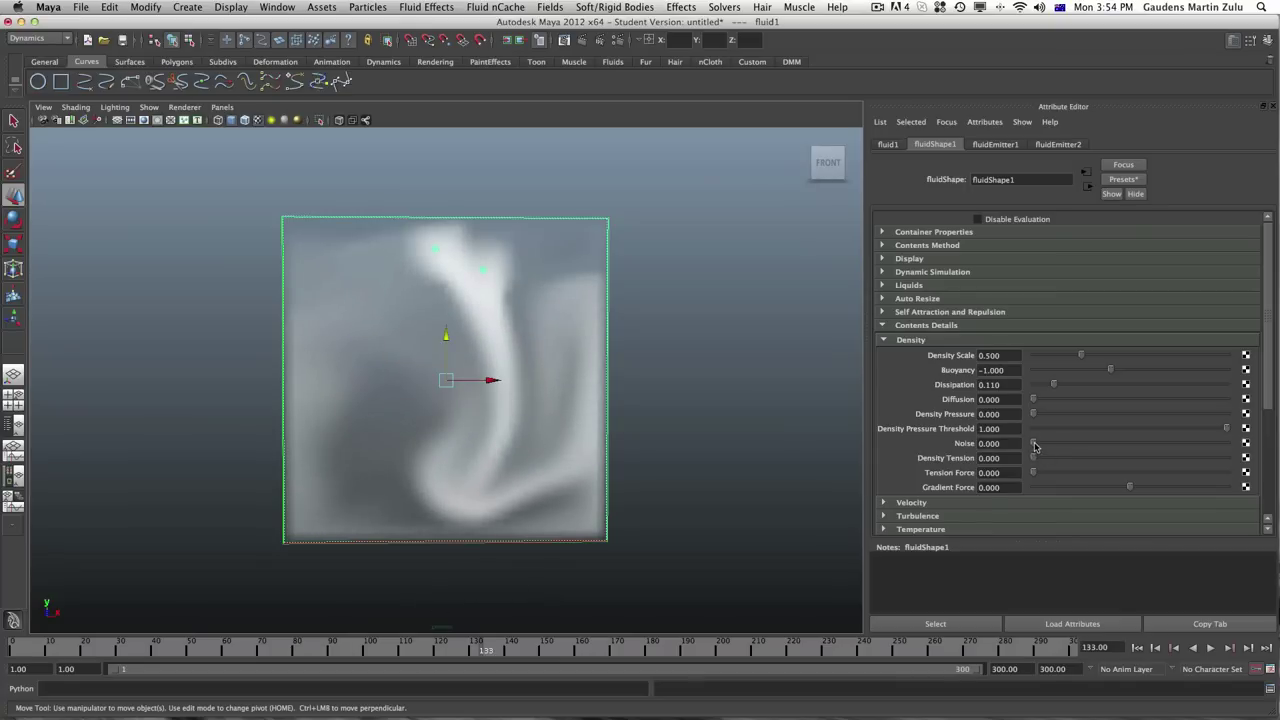
Set the density noise to about 0.69 and play the simulation from the start to frame 185
{"action": "left_click_drag", "start_coordinate": [1035, 446], "coordinate": [1165, 455]}
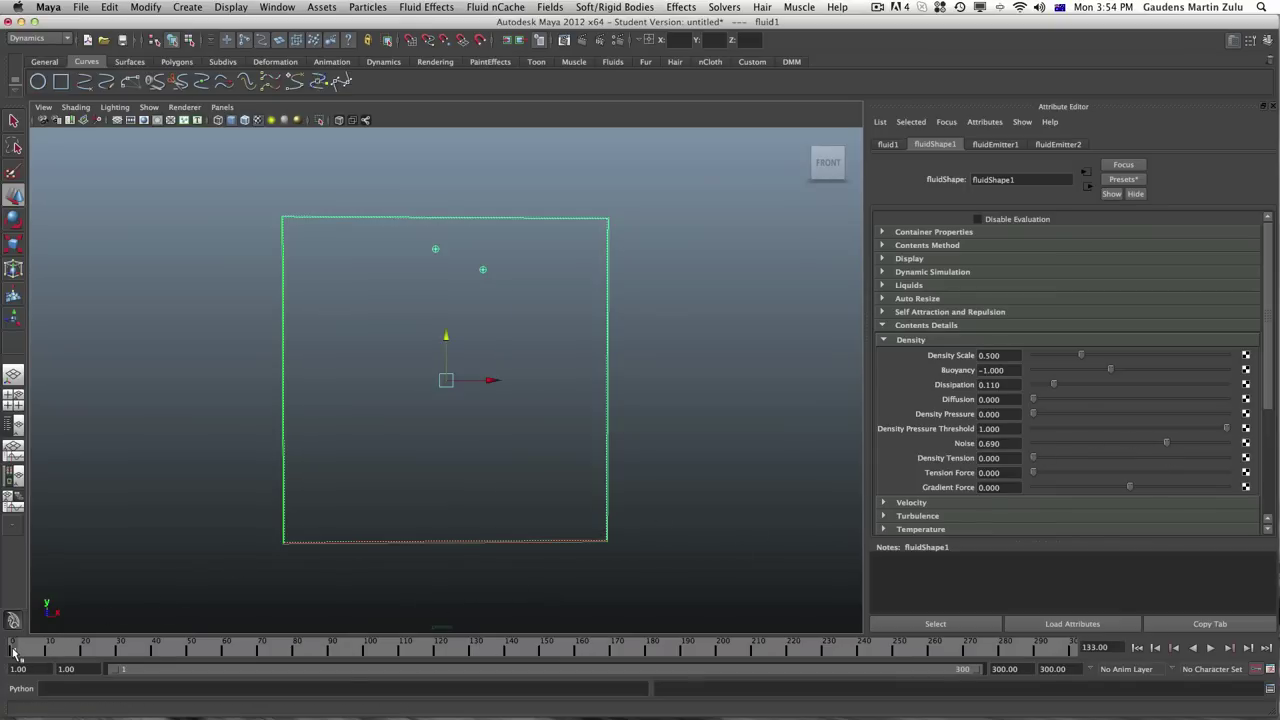
{"action": "left_click", "coordinate": [18, 648]}
{"action": "key", "text": "alt+v"}
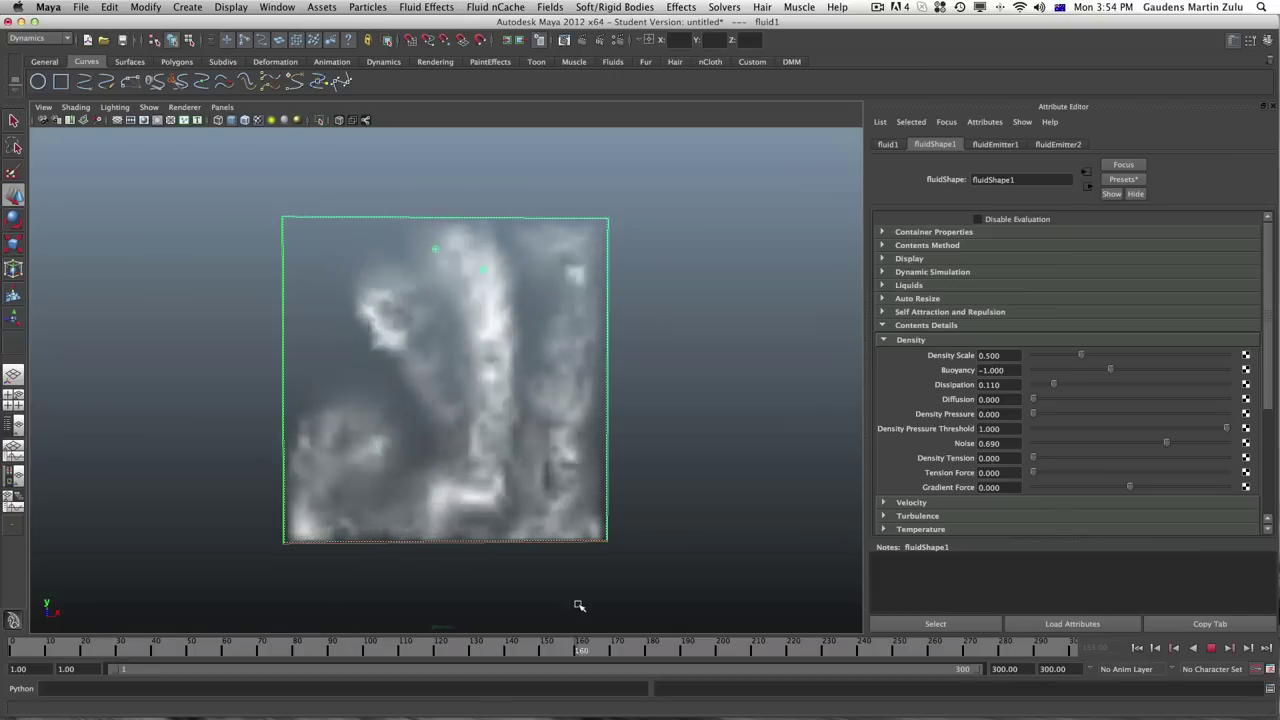
{"action": "key", "text": "alt+v"}
{"action": "key", "text": "w"}
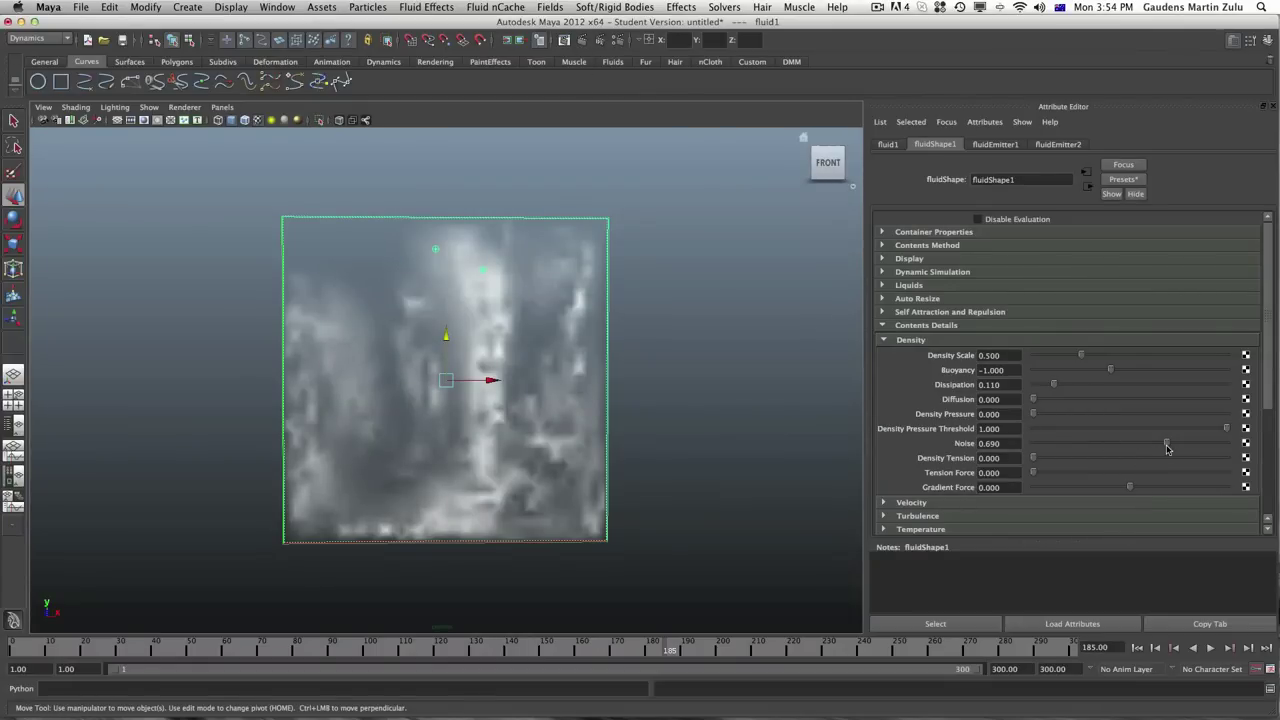
Try a density noise of about 0.30 by replaying the simulation to frame 129, and reset the noise and dissipation to 0
{"action": "left_click_drag", "start_coordinate": [1166, 448], "coordinate": [1092, 444]}
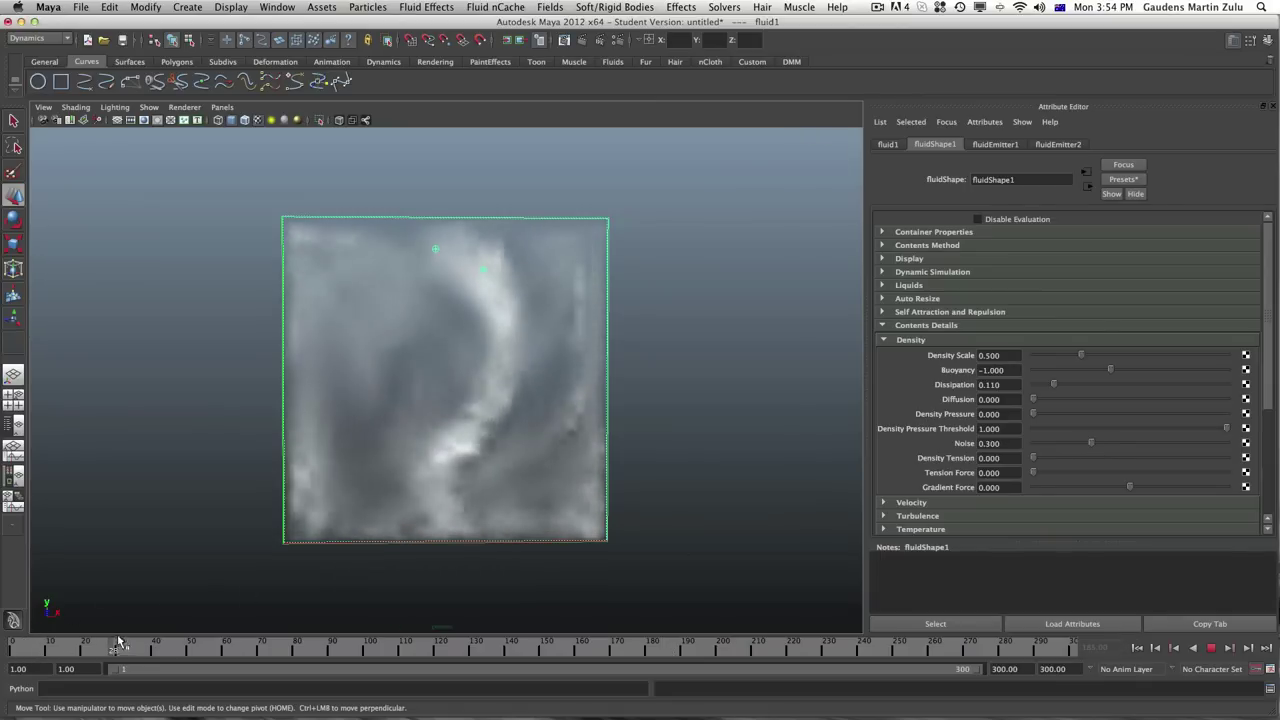
{"action": "left_click", "coordinate": [5, 648]}
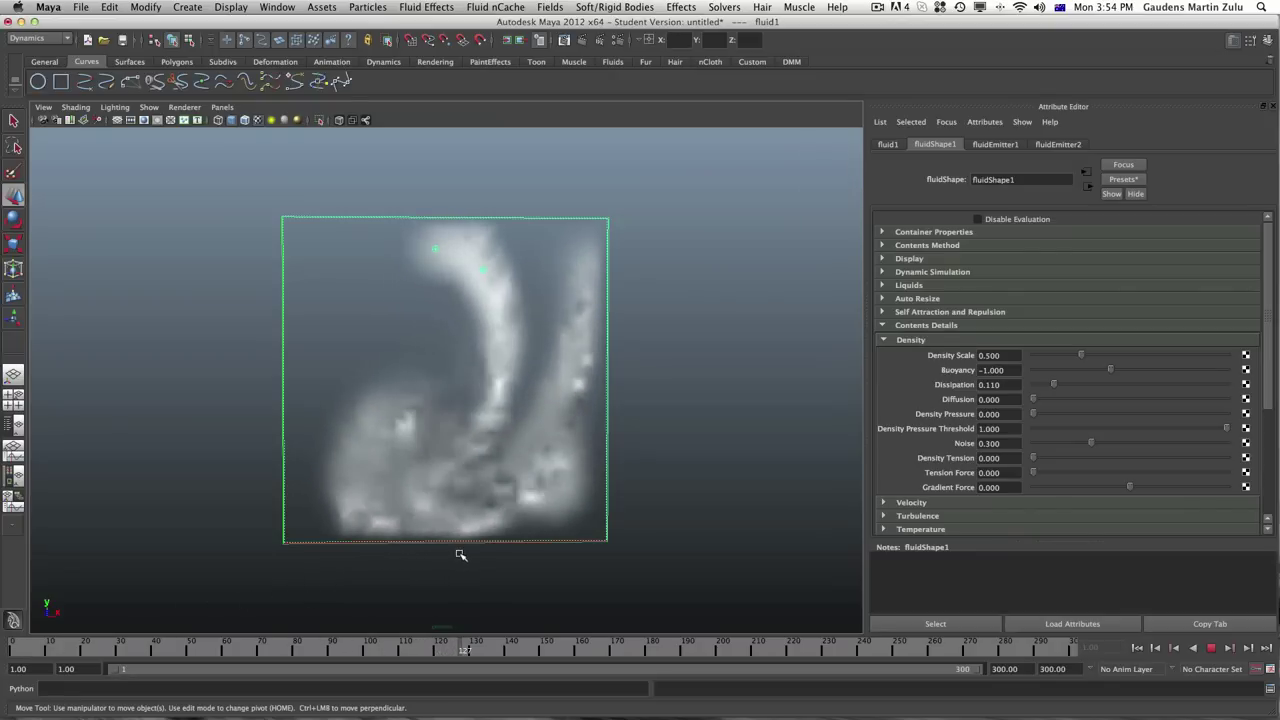
{"action": "key", "text": "Escape"}
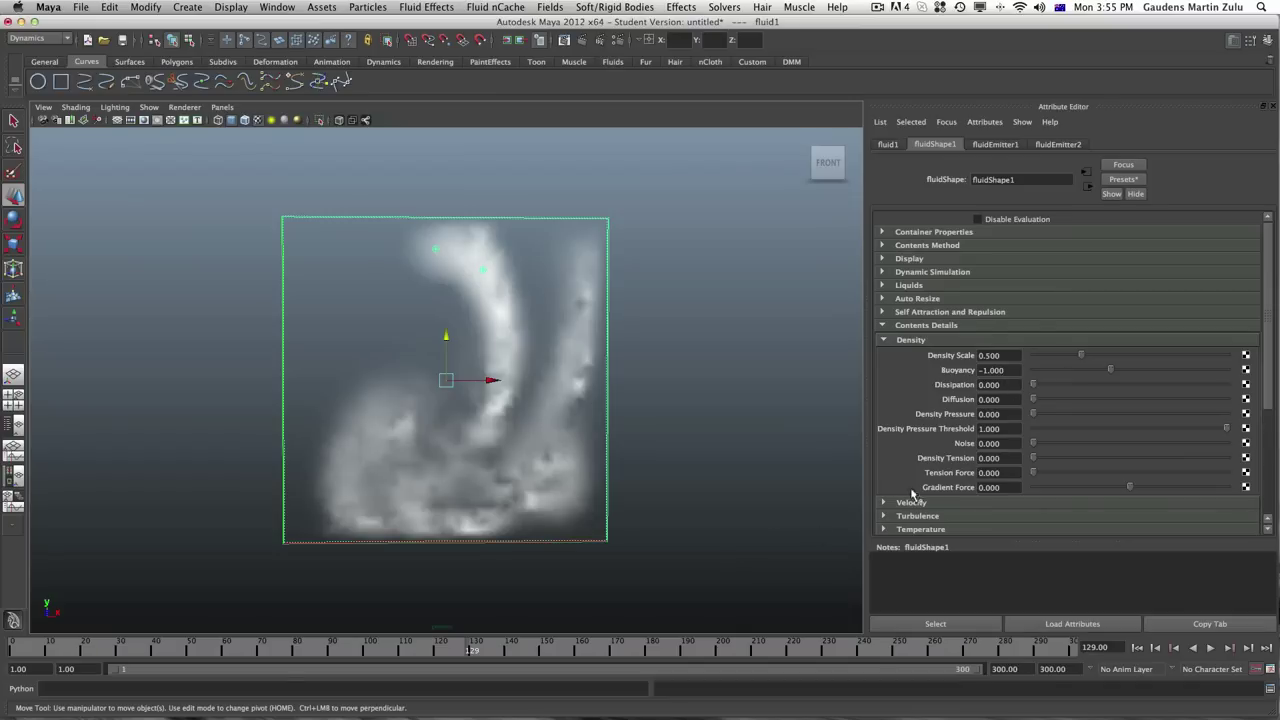
Collapse the Density settings, expand the Velocity settings, and play the simulation from the start to examine it at the current velocity scale
{"action": "left_click", "coordinate": [883, 340]}
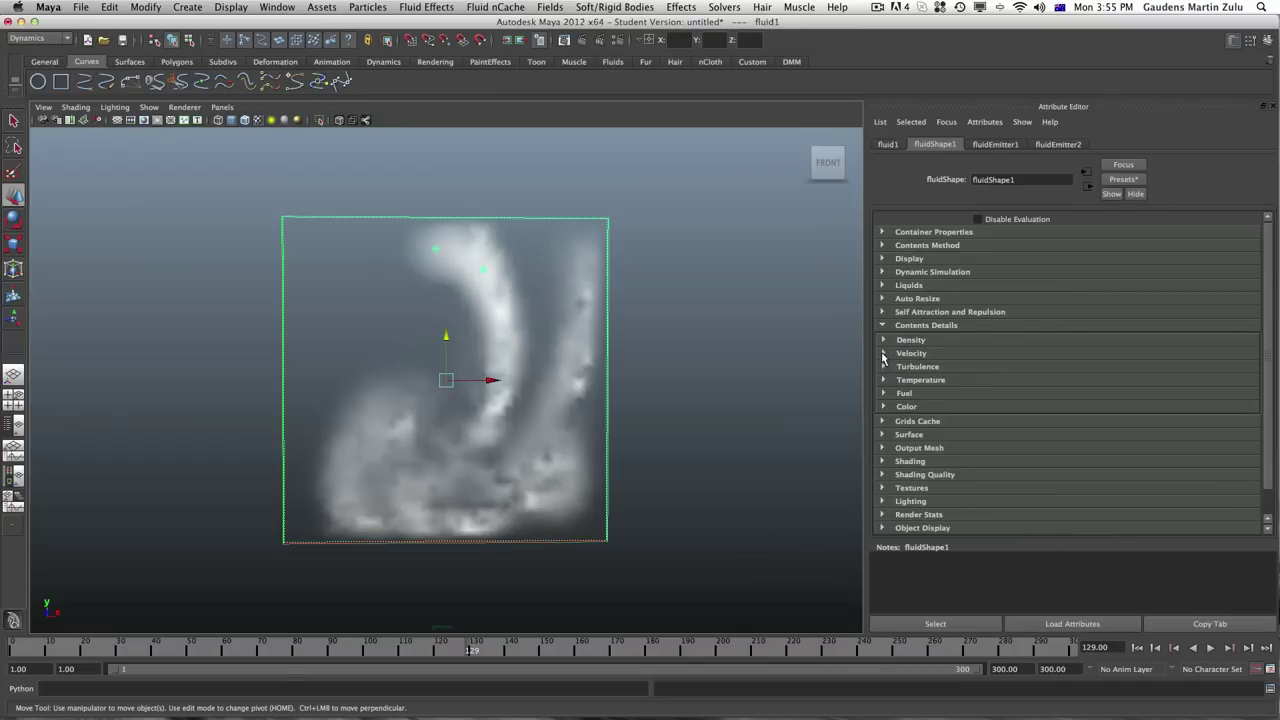
{"action": "left_click", "coordinate": [883, 354]}
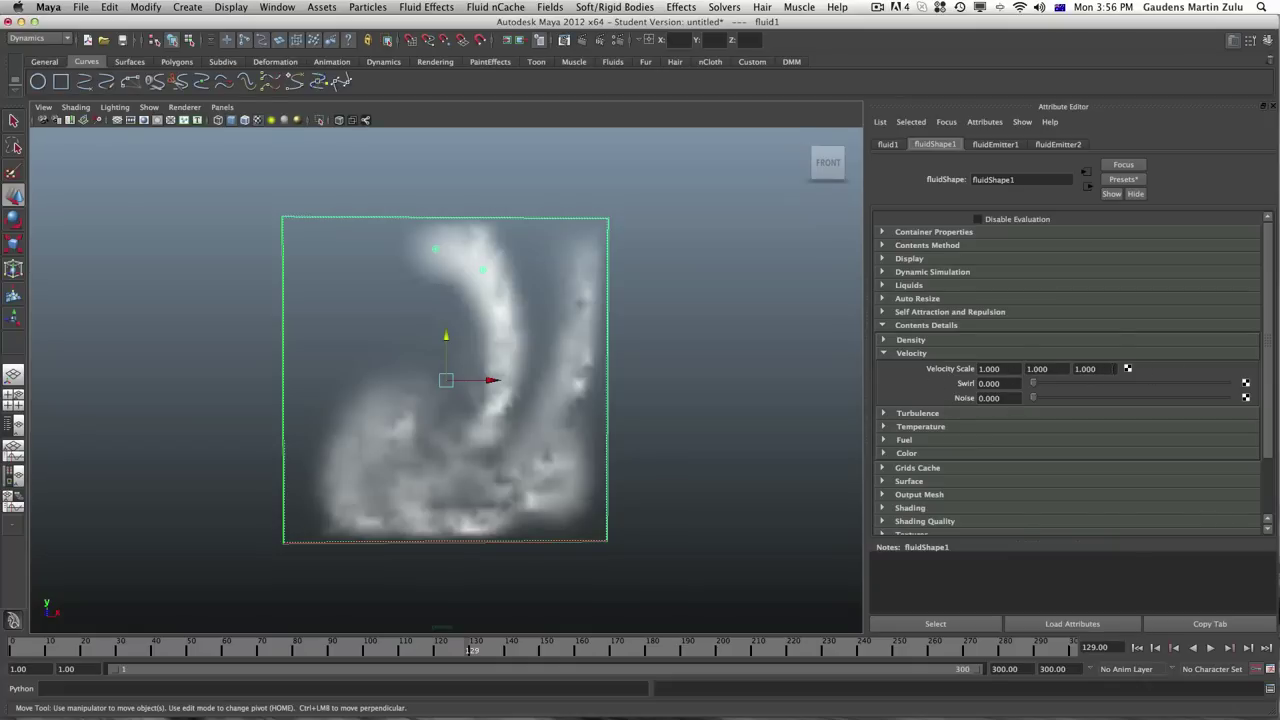
{"action": "left_click", "coordinate": [16, 652]}
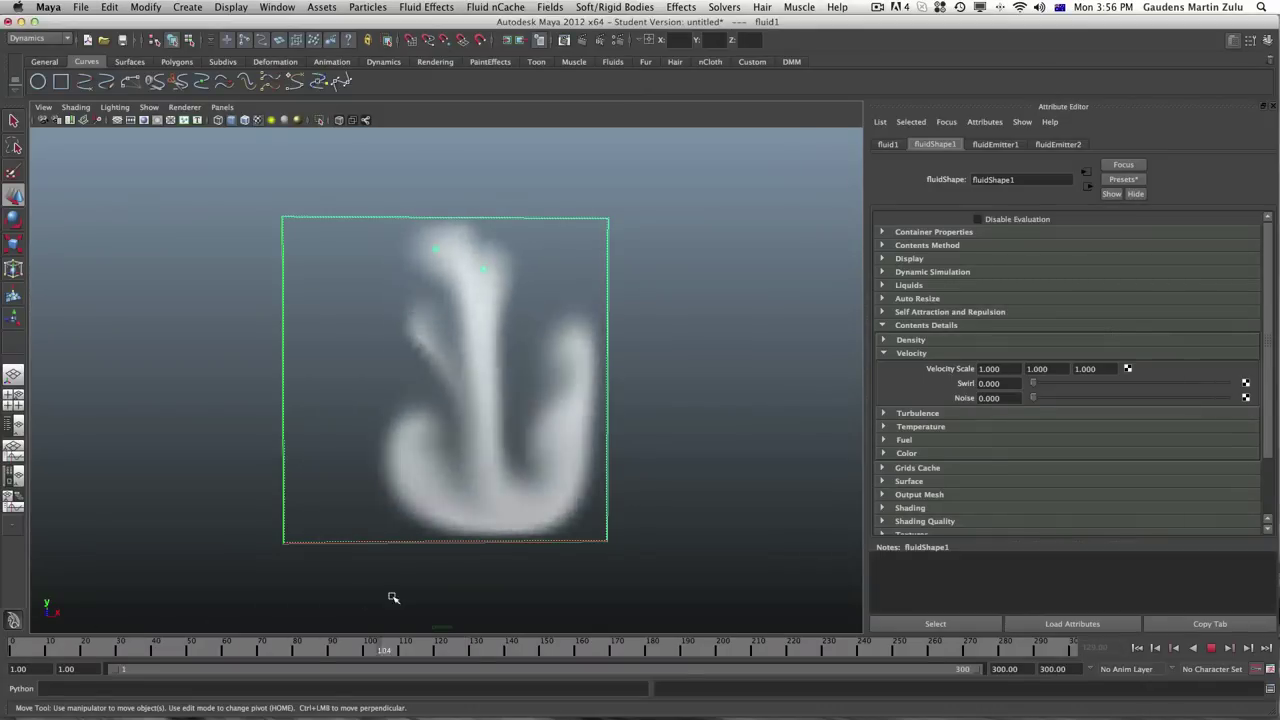
{"action": "key", "text": "Escape"}
{"action": "key", "text": "alt+shift+v"}
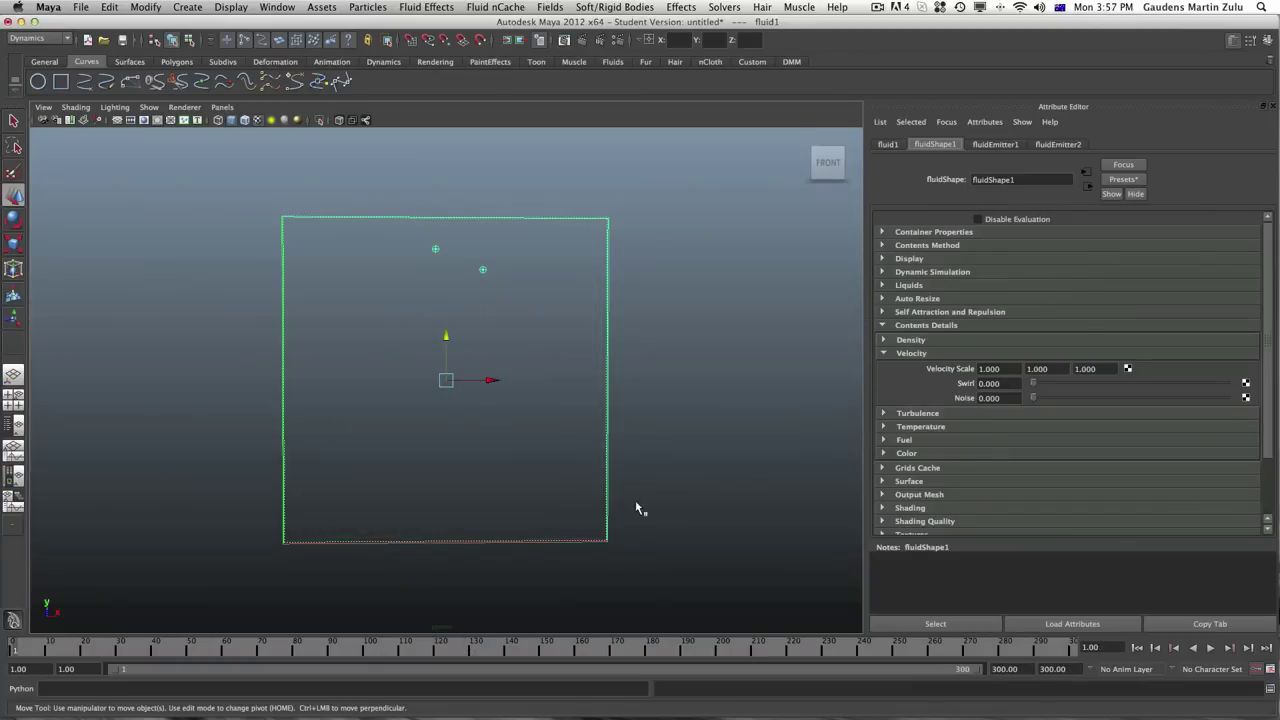
{"action": "left_click", "coordinate": [1211, 649]}
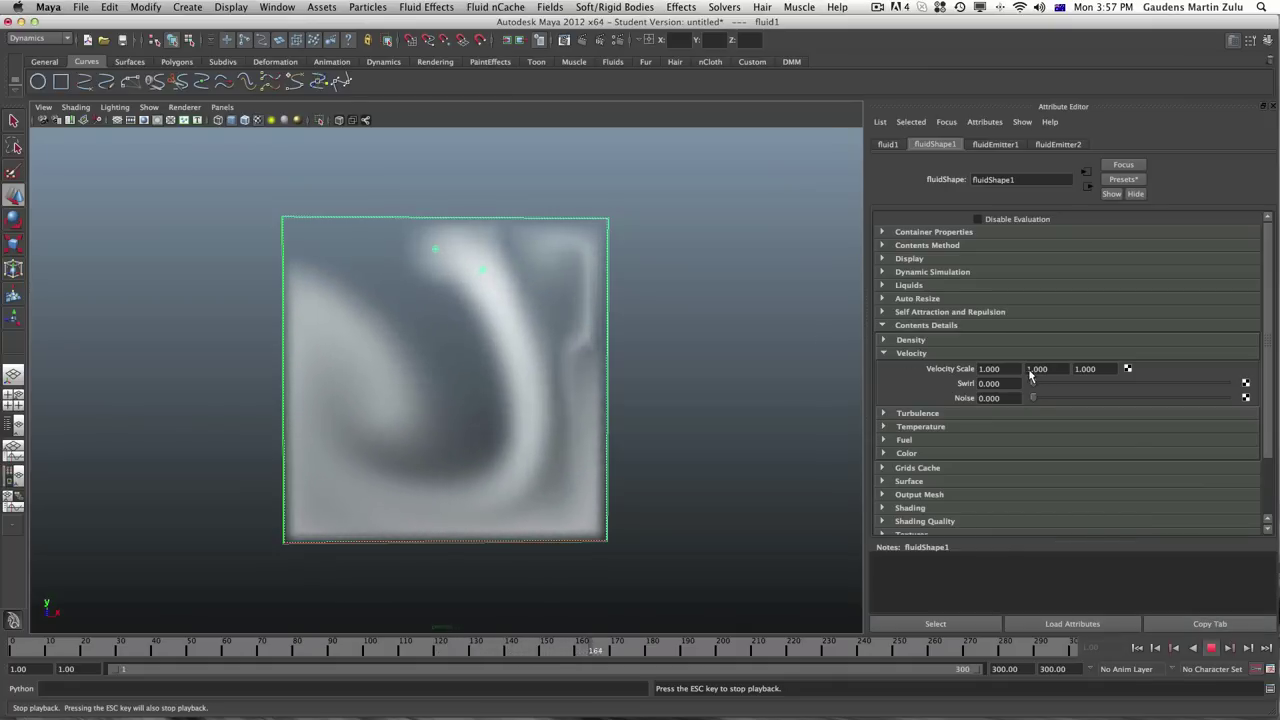
{"action": "key", "text": "Escape"}
Set the Y velocity scale to 5 and play the simulation from the start to frame 100
{"action": "key", "text": "w"}
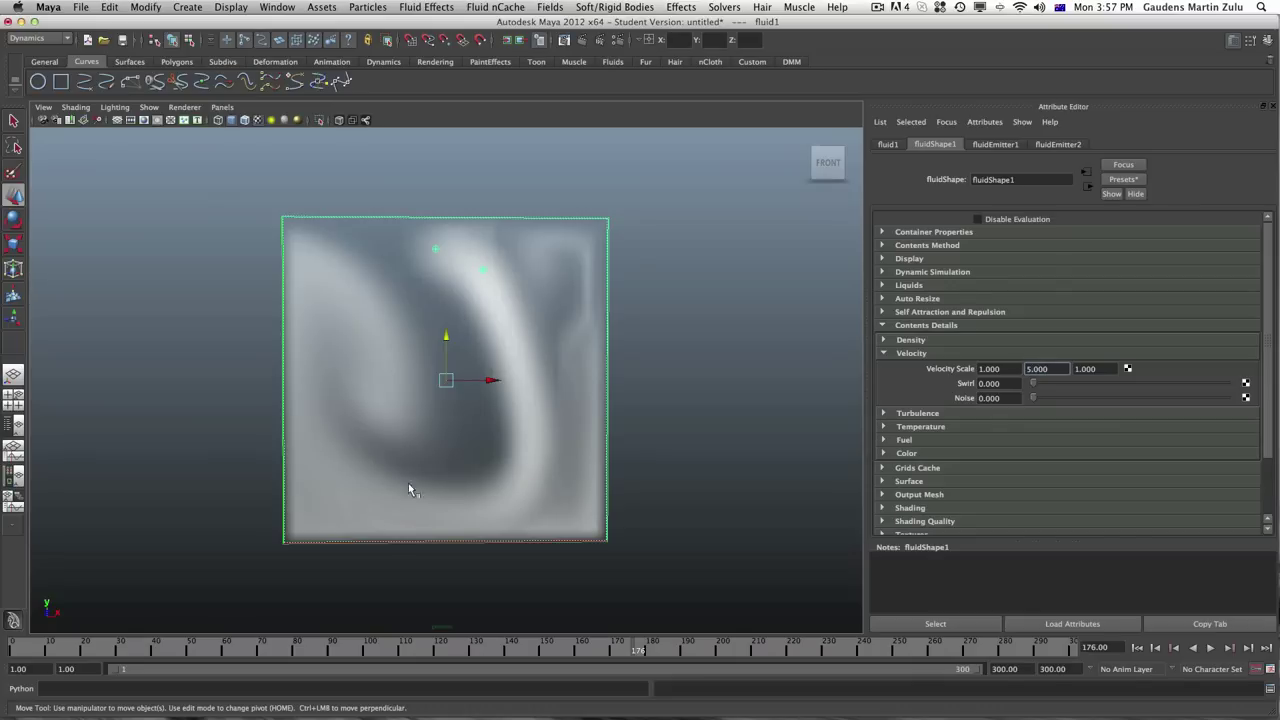
{"action": "left_click", "coordinate": [21, 648]}
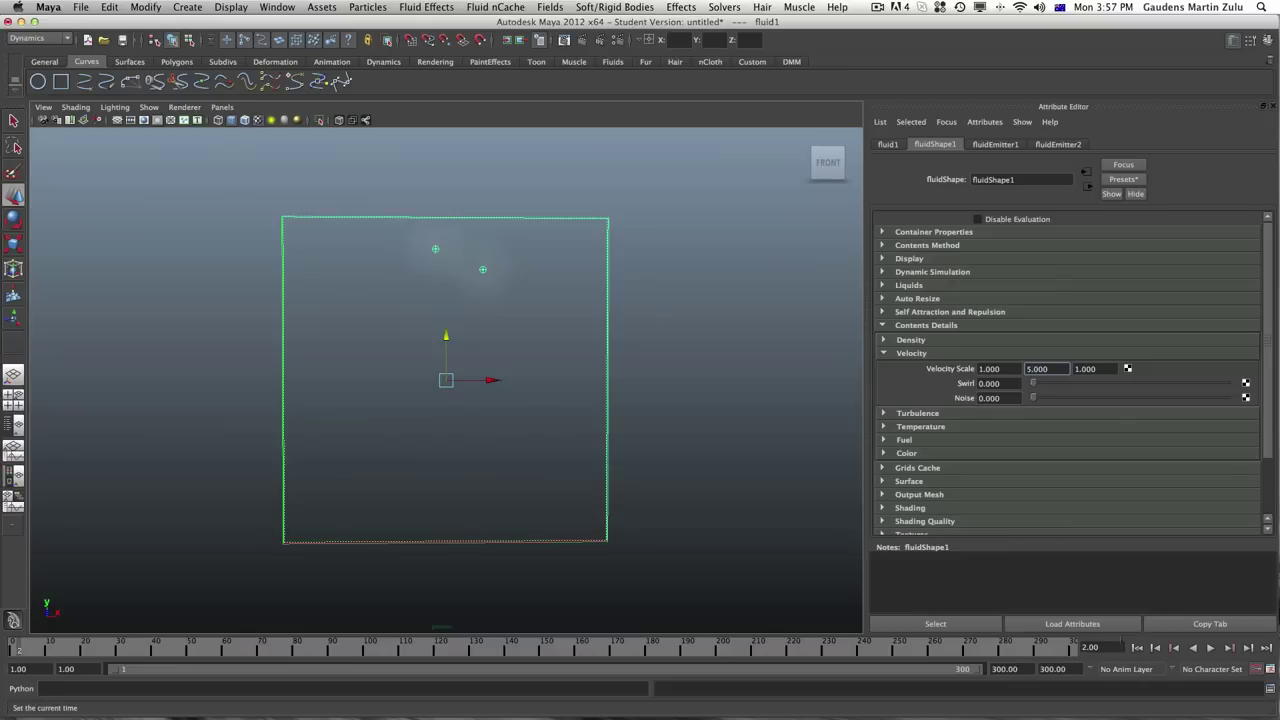
{"action": "left_click", "coordinate": [1213, 648]}
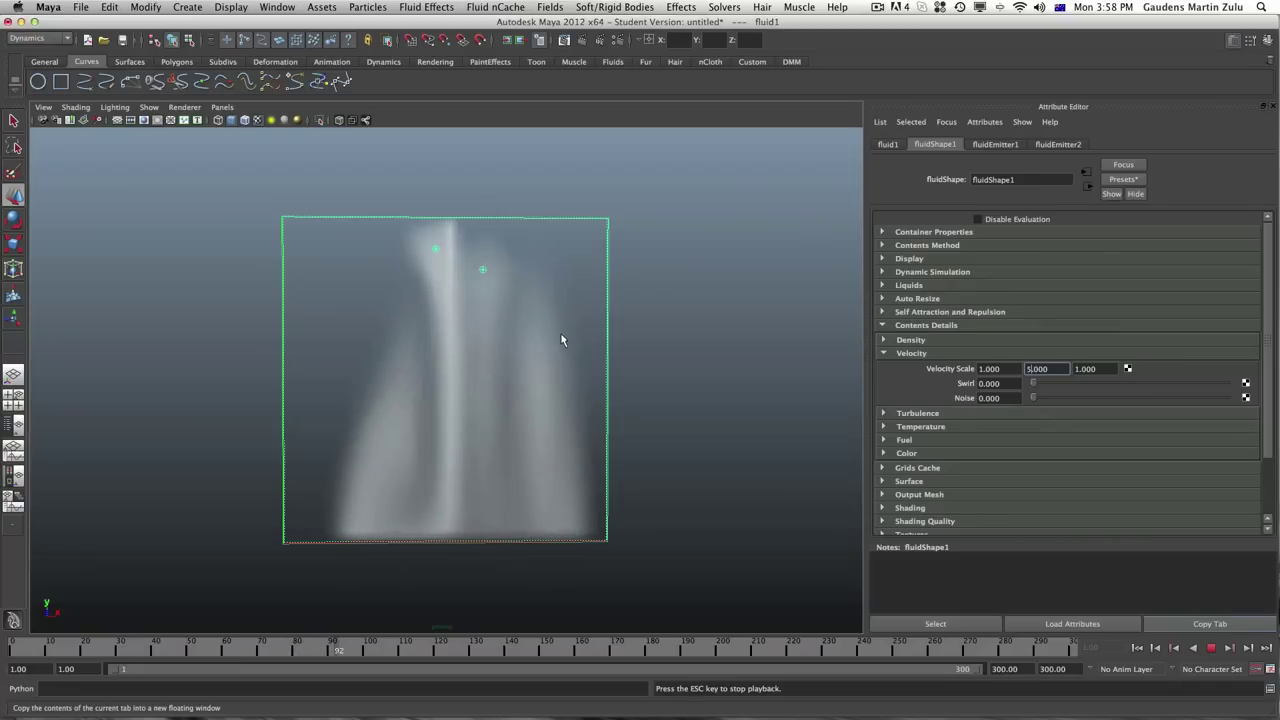
{"action": "left_click", "coordinate": [1211, 647]}
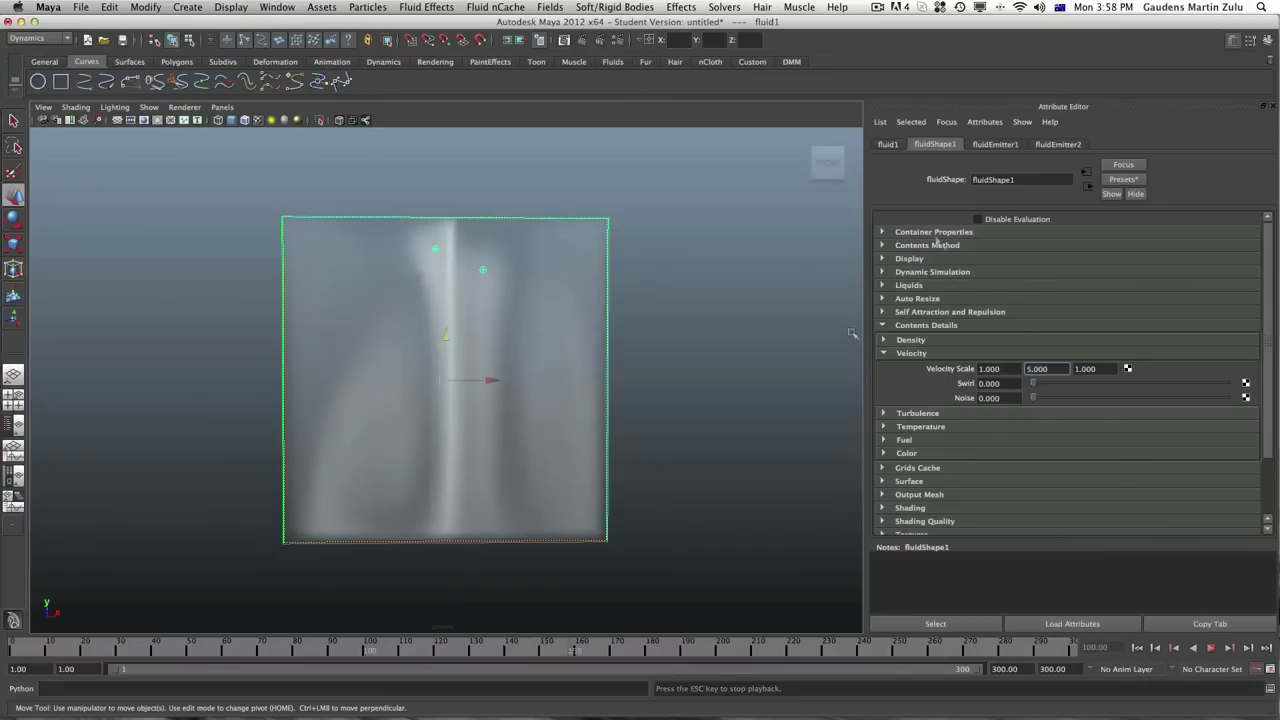
Enable Velocity Draw in the fluid's Display settings and play the simulation from the start to frame 75
{"action": "left_click", "coordinate": [882, 259]}
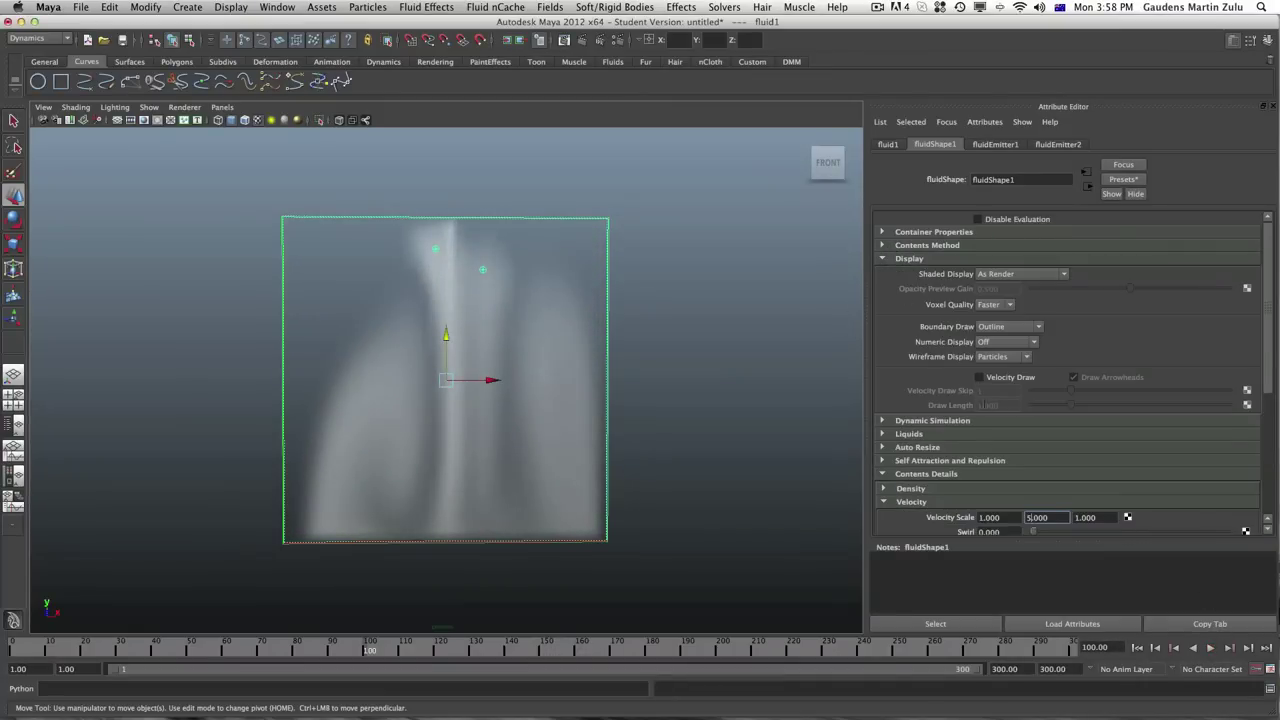
{"action": "left_click", "coordinate": [979, 378]}
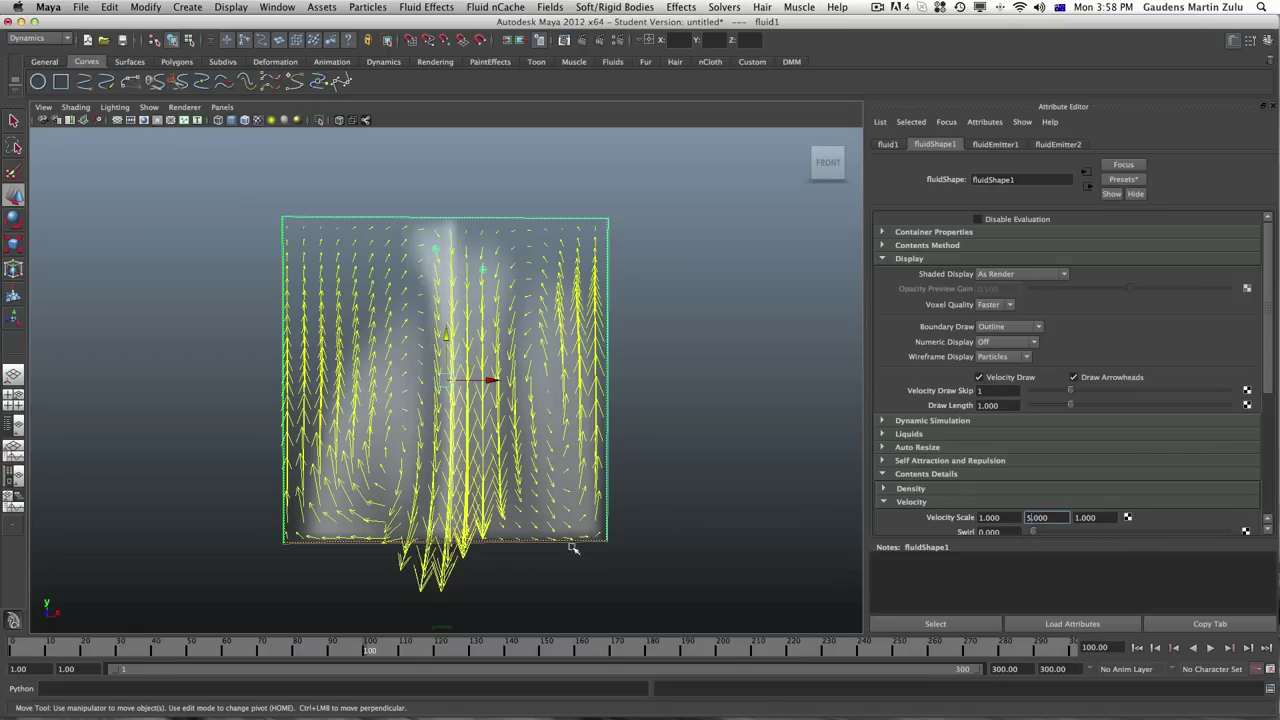
{"action": "left_click", "coordinate": [12, 649]}
{"action": "key", "text": "alt+v"}
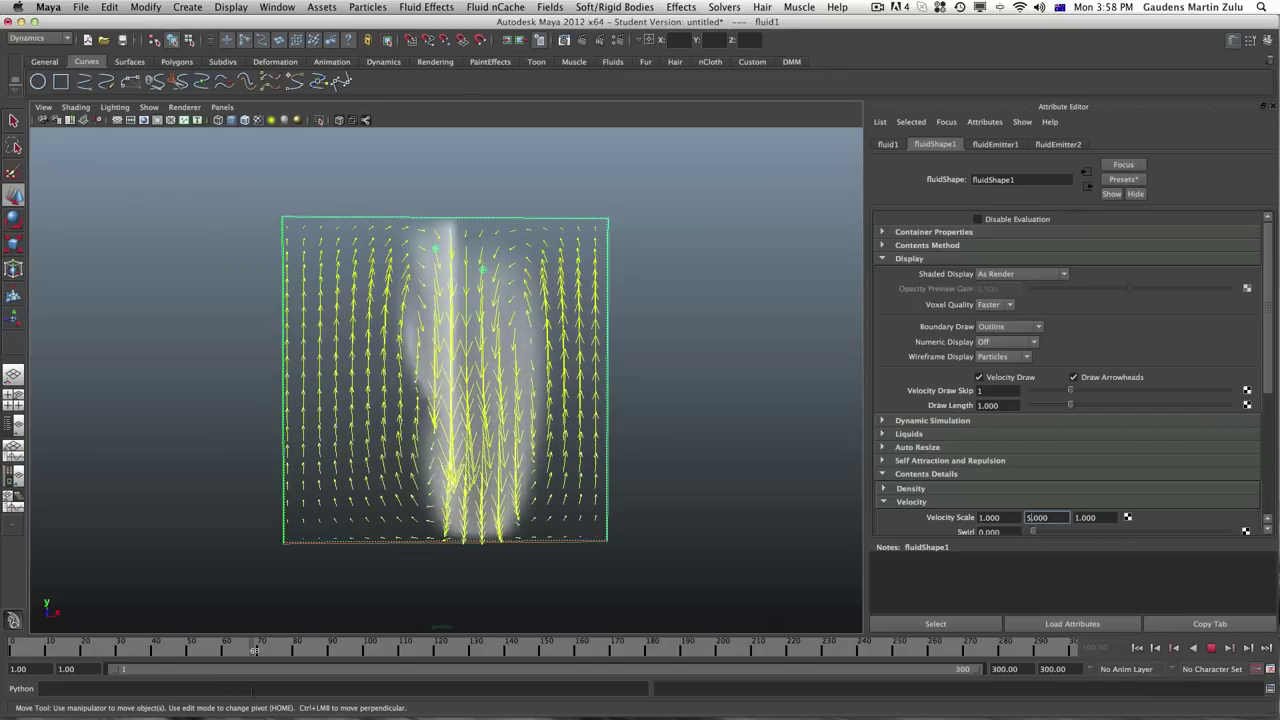
{"action": "key", "text": "alt+v"}
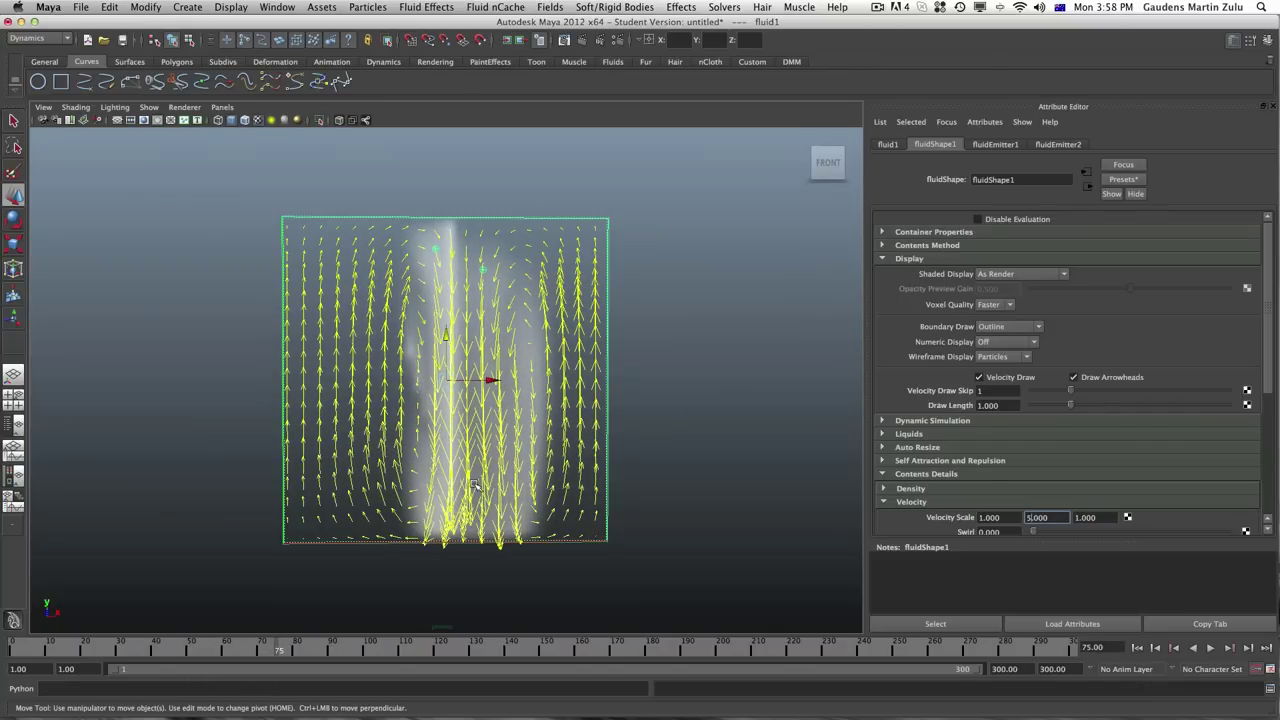
Replay the simulation from the first frame to frame 222 to examine the velocity arrows
{"action": "key", "text": "alt+v"}
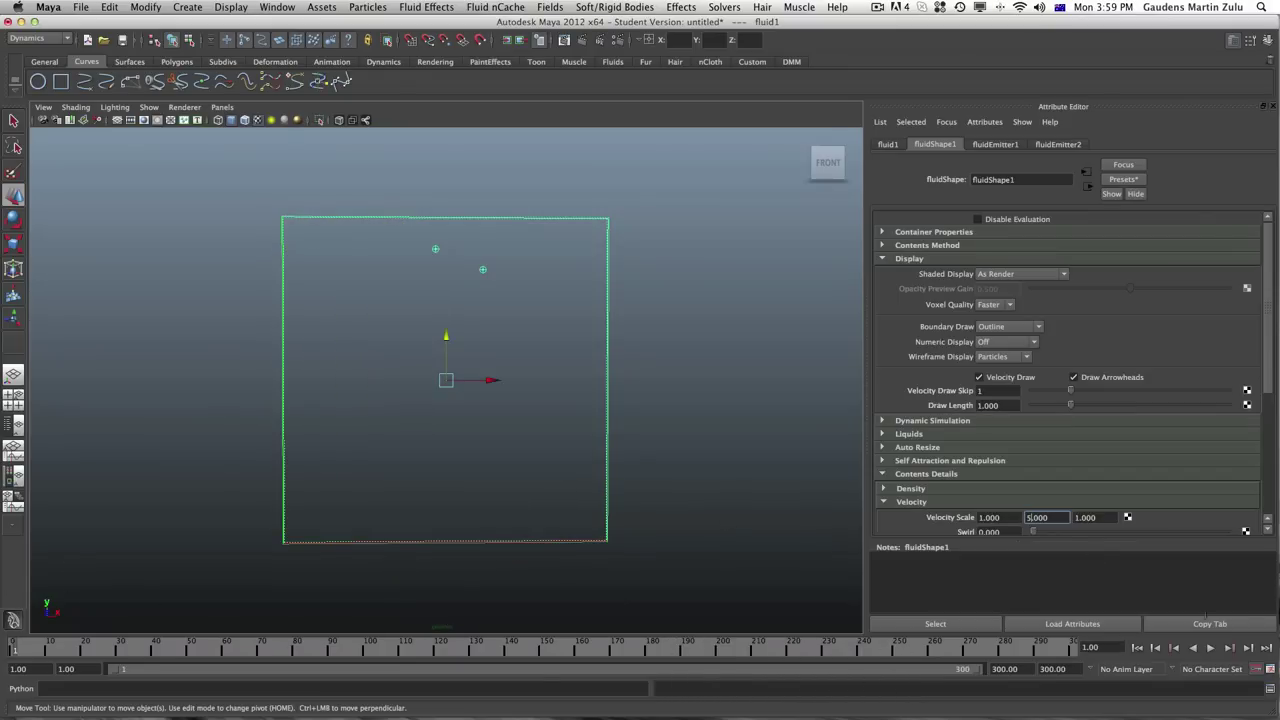
{"action": "left_click", "coordinate": [1211, 648]}
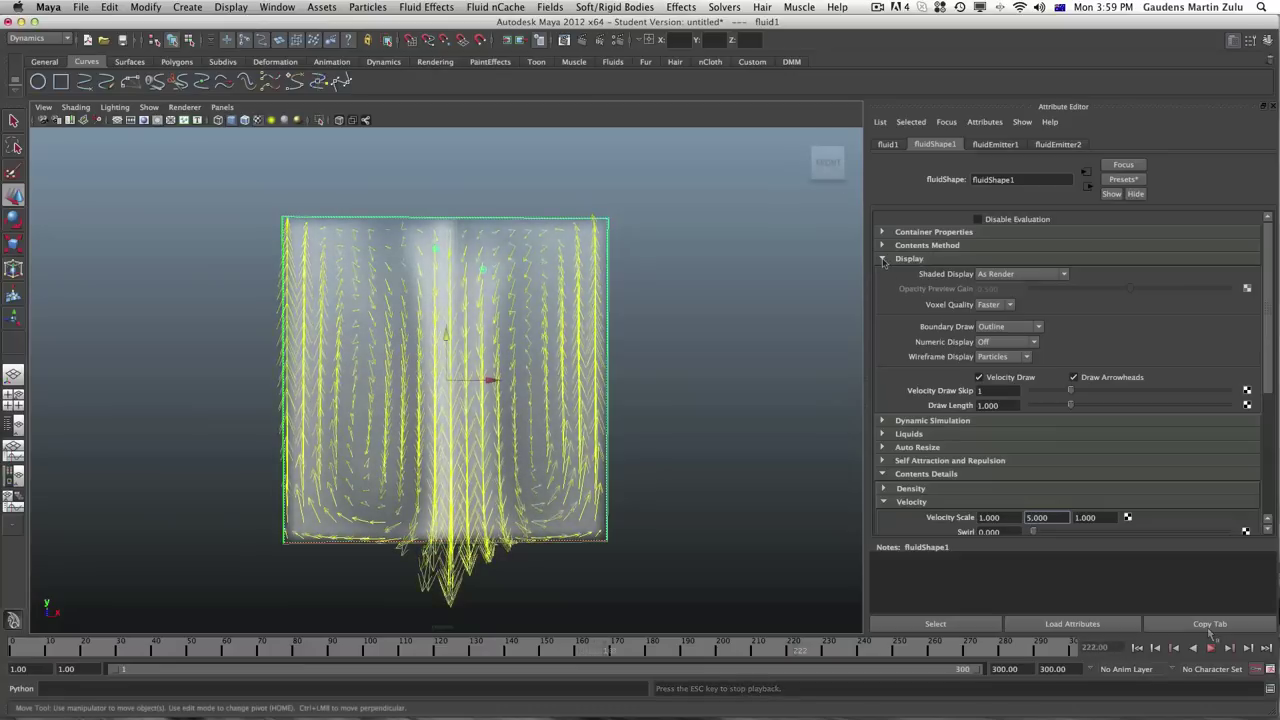
{"action": "key", "text": "Escape"}
{"action": "key", "text": "w"}
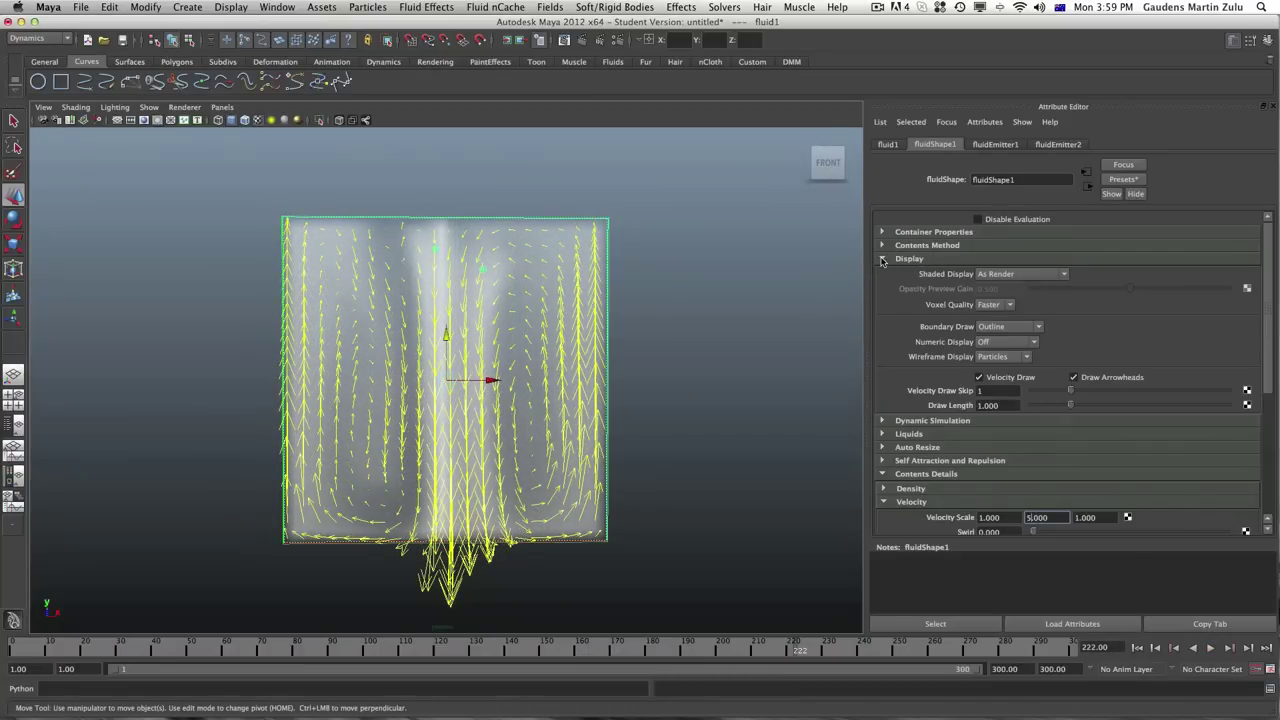
Collapse the Display settings, set the velocity swirl to about 2.31, and play the simulation from the first frame
{"action": "left_click", "coordinate": [882, 259]}
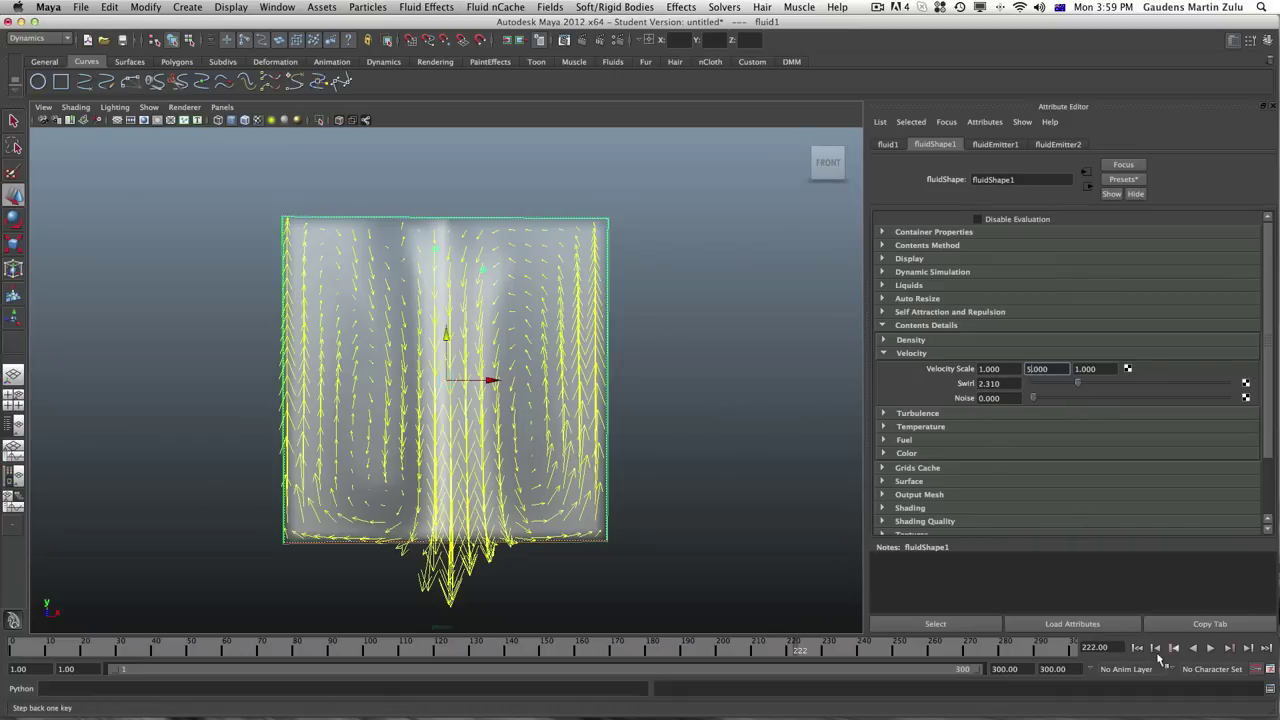
{"action": "left_click", "coordinate": [1138, 649]}
{"action": "left_click", "coordinate": [1211, 649]}
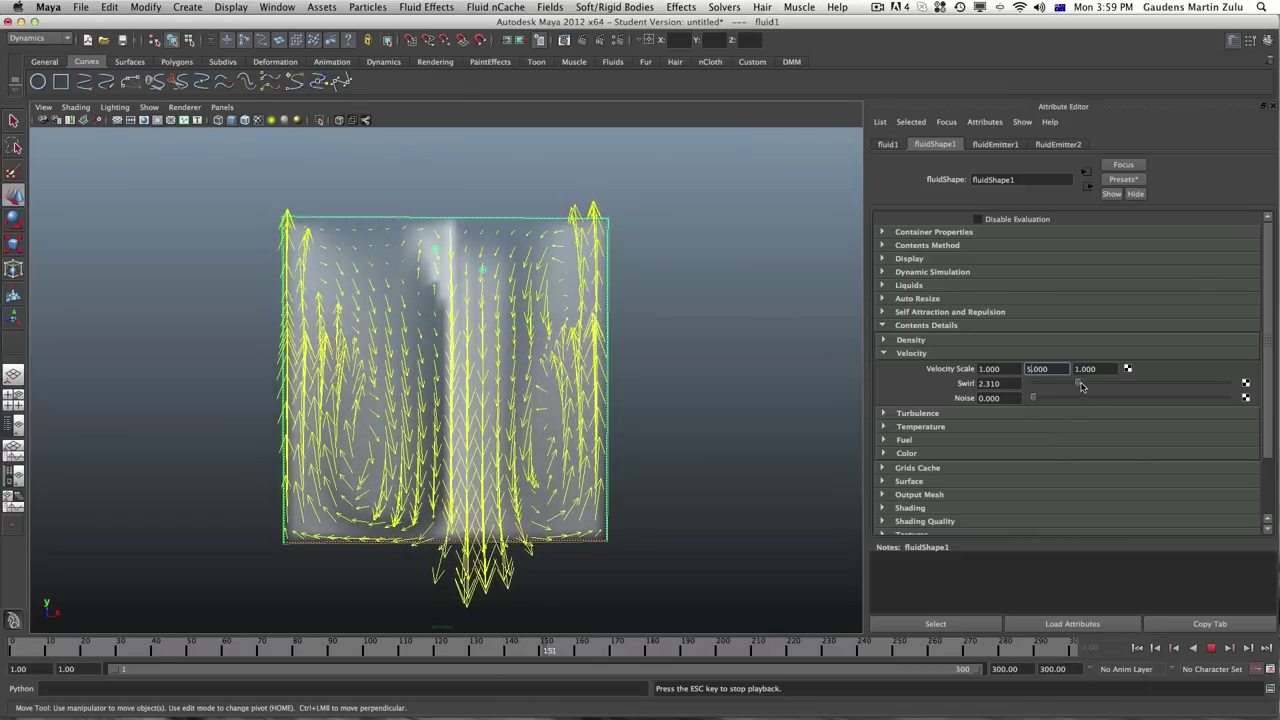
Set the velocity swirl to about 4.24 and the velocity noise to about 0.53, playing the simulation after each change
{"action": "left_click_drag", "start_coordinate": [1083, 382], "coordinate": [1114, 384]}
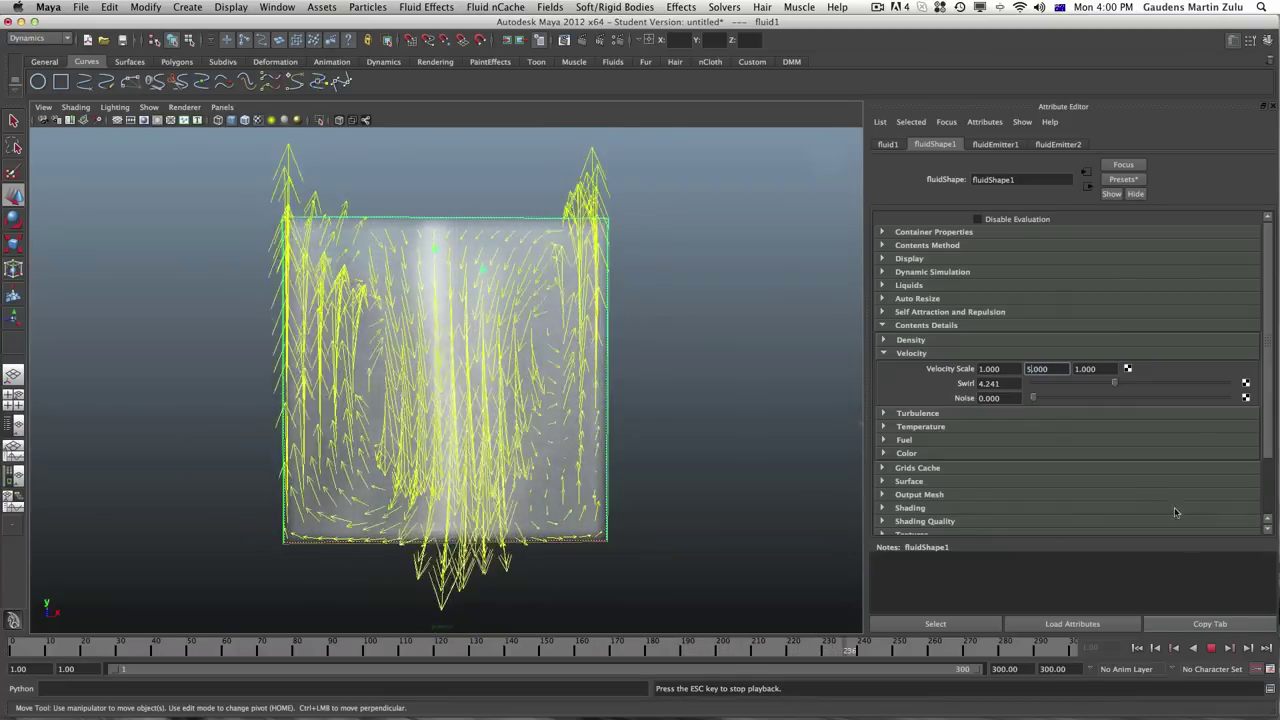
{"action": "key", "text": "Escape"}
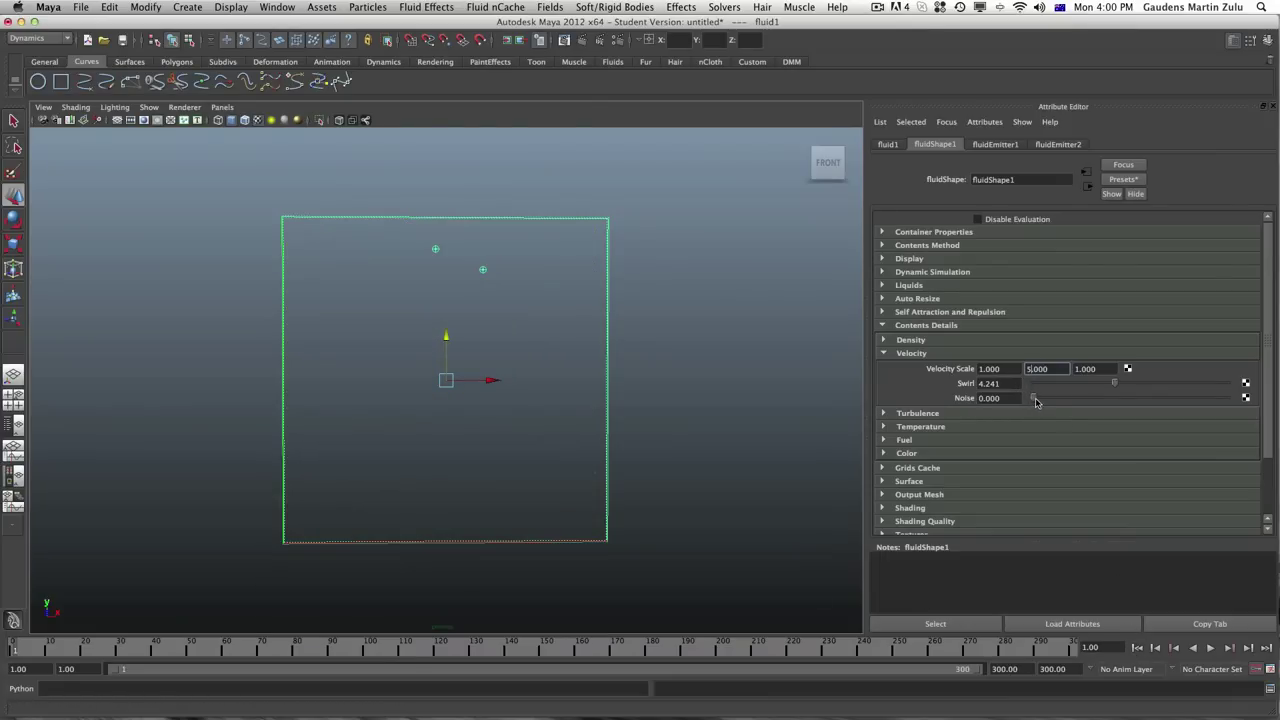
{"action": "key", "text": "Return"}
{"action": "key", "text": "alt+v"}
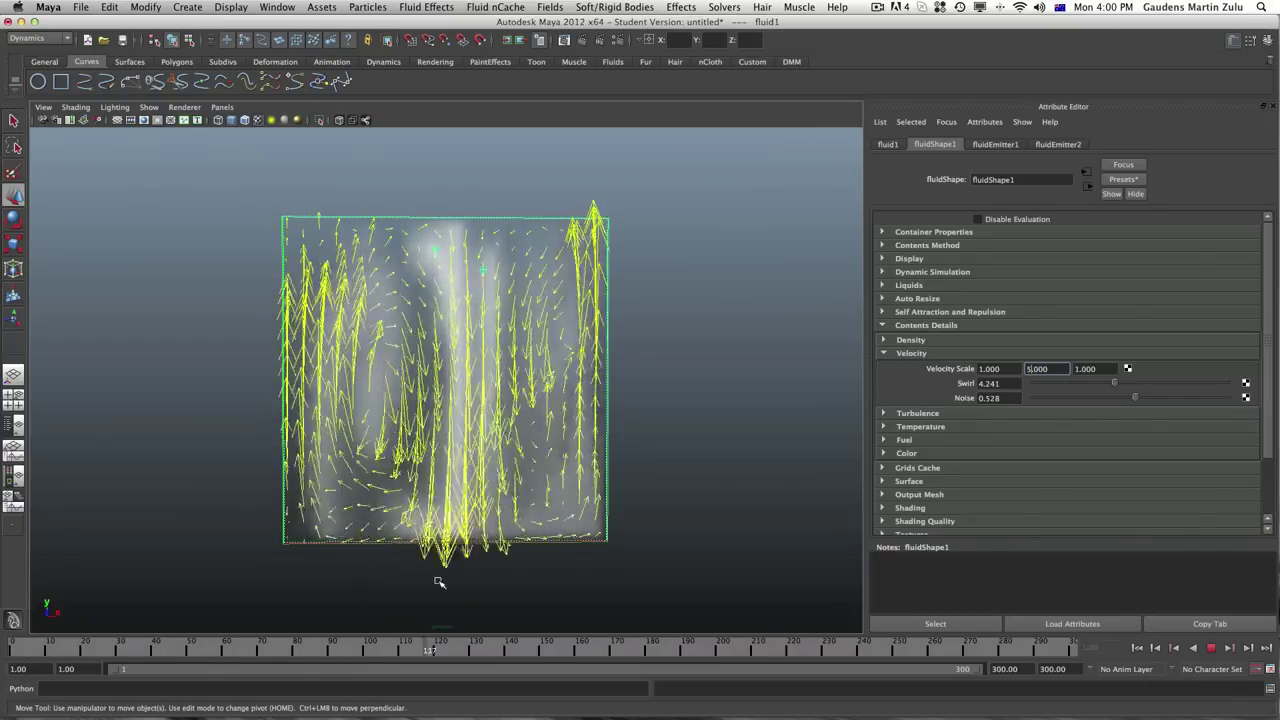
{"action": "key", "text": "alt+v"}
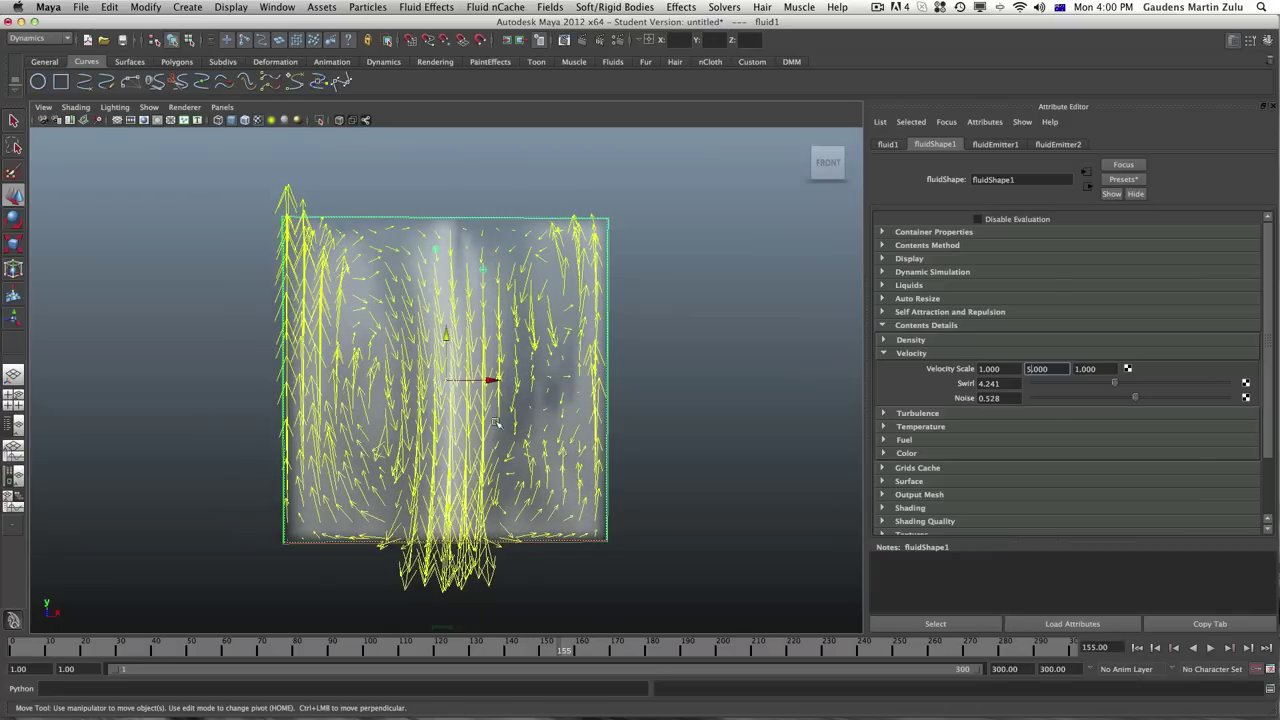
Disable Velocity Draw in the fluid's Display settings and collapse that section
{"action": "left_click", "coordinate": [883, 259]}
{"action": "left_click", "coordinate": [979, 378]}
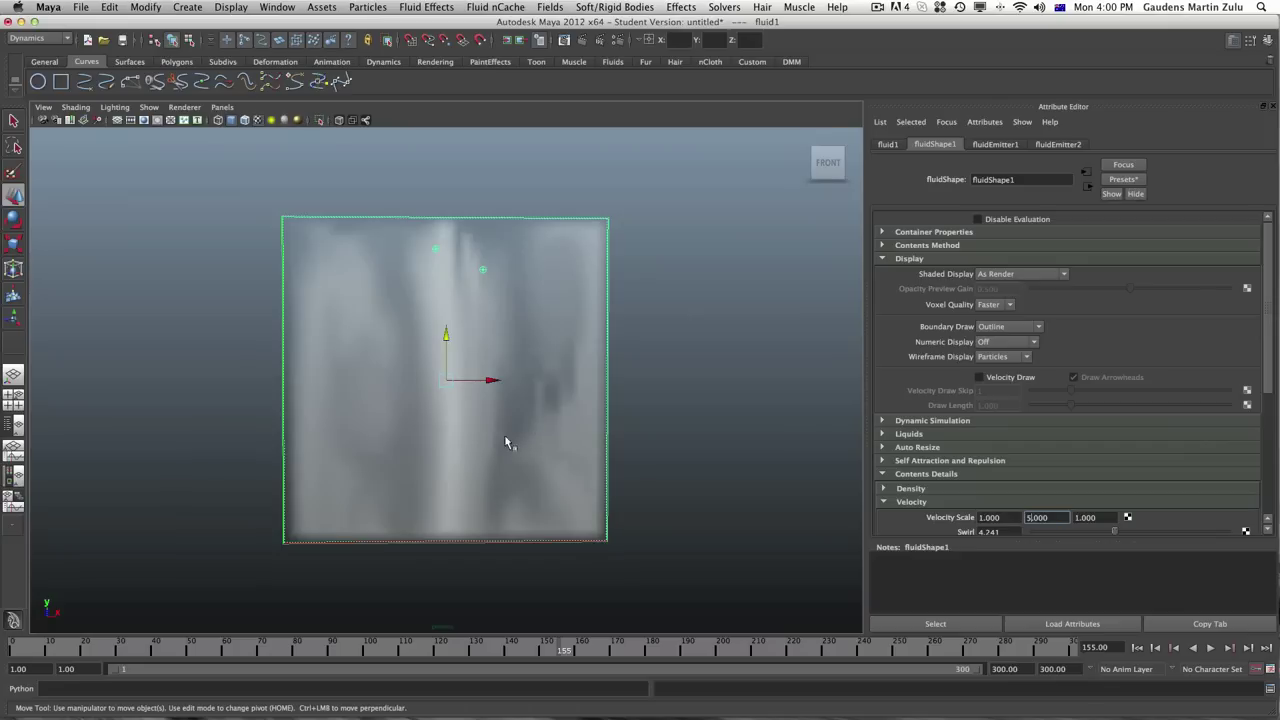
{"action": "key", "text": "Return"}
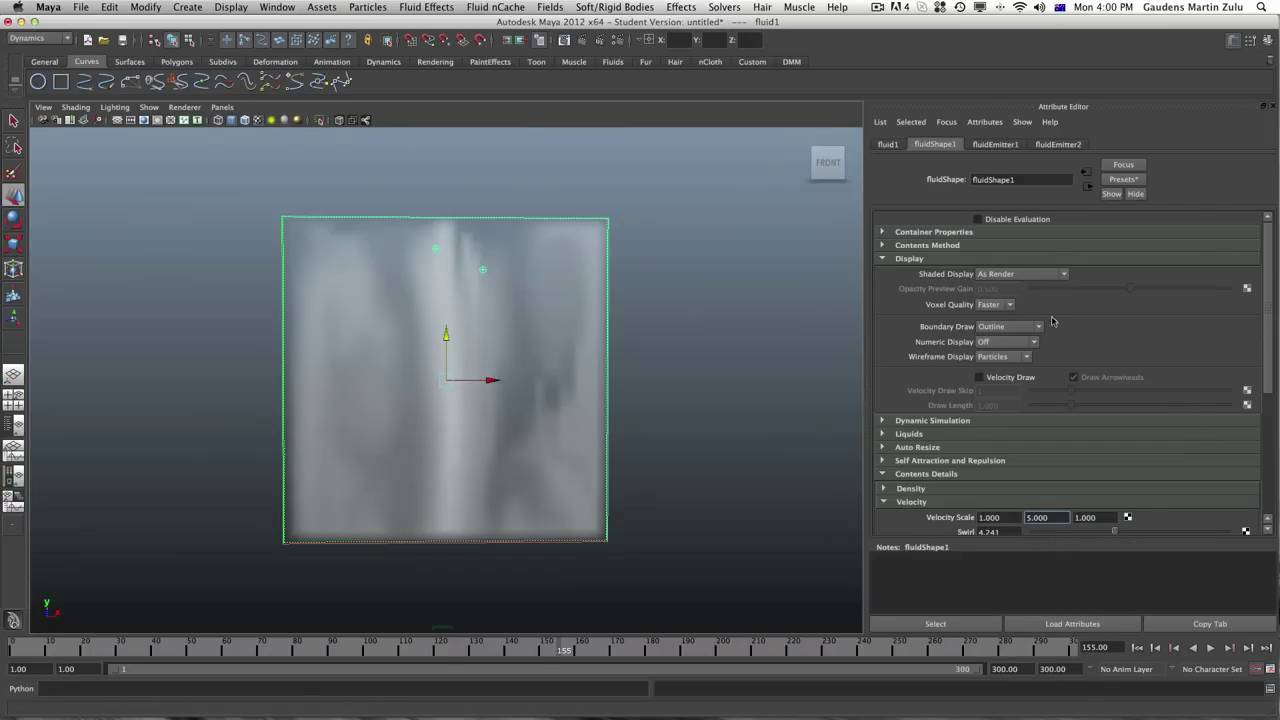
{"action": "left_click", "coordinate": [883, 259]}
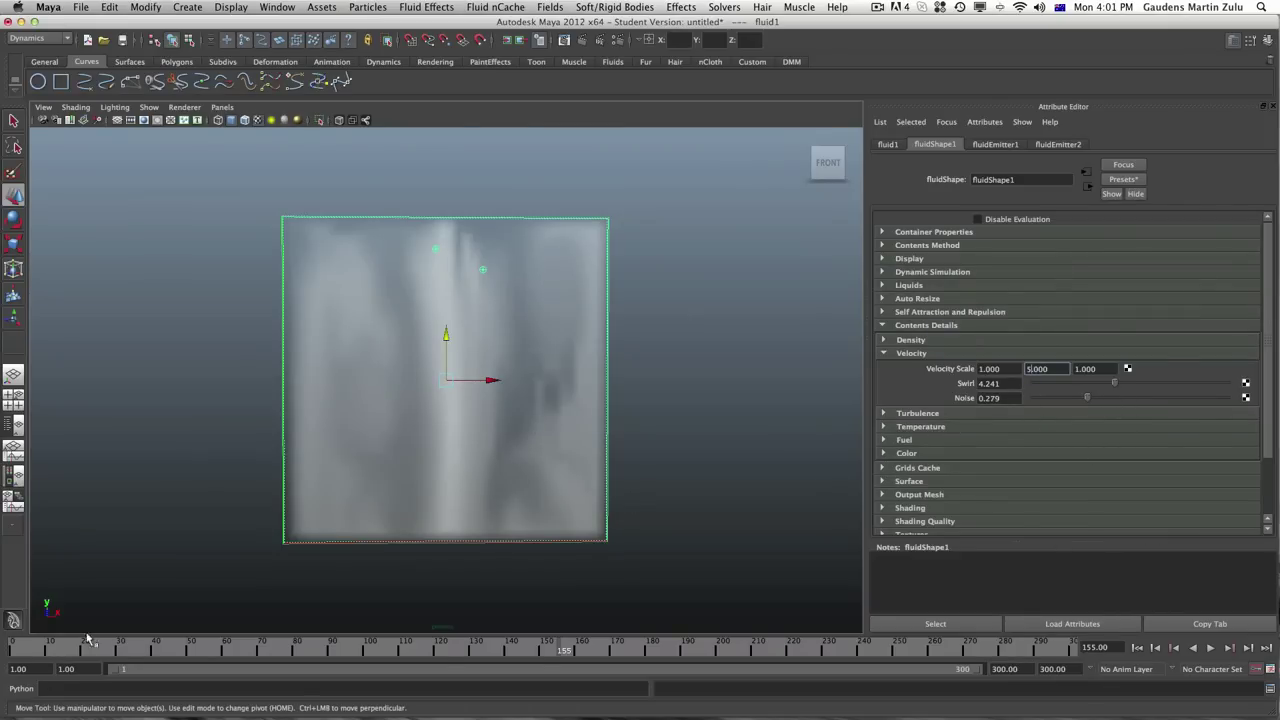
Set the velocity noise to about 0.28 and play the simulation from the start to frame 248
{"action": "left_click", "coordinate": [22, 646]}
{"action": "key", "text": "alt+v"}
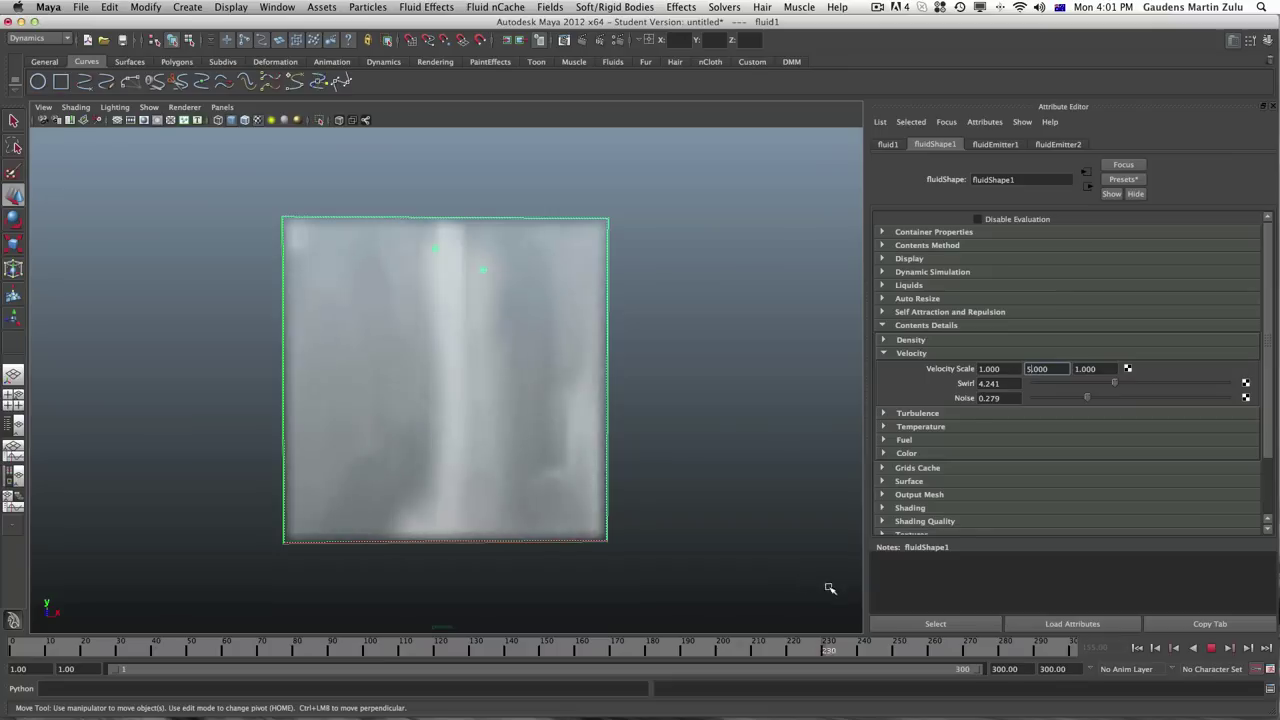
{"action": "key", "text": "alt+v"}
Set the velocity noise to 0 and play the simulation from the first frame to frame 161
{"action": "left_click_drag", "start_coordinate": [1088, 399], "coordinate": [1020, 399]}
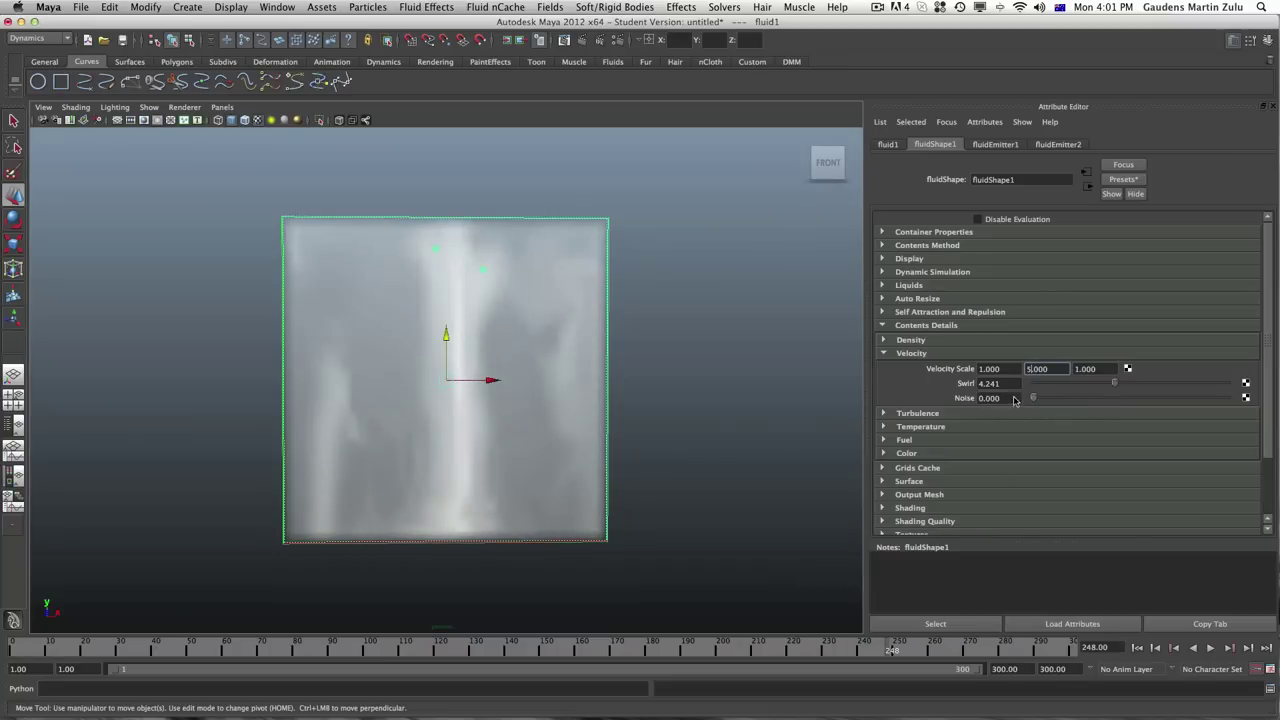
{"action": "left_click_drag", "start_coordinate": [38, 654], "coordinate": [16, 654]}
{"action": "key", "text": "alt+v"}
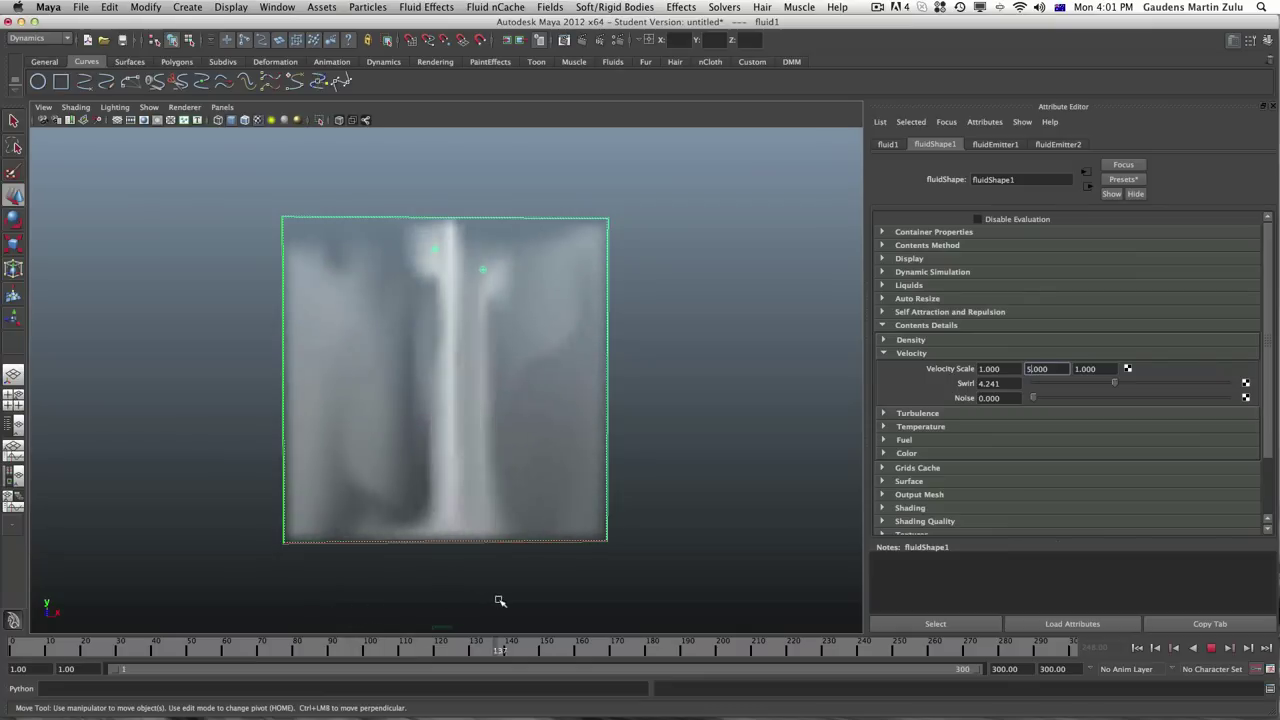
{"action": "key", "text": "alt+v"}
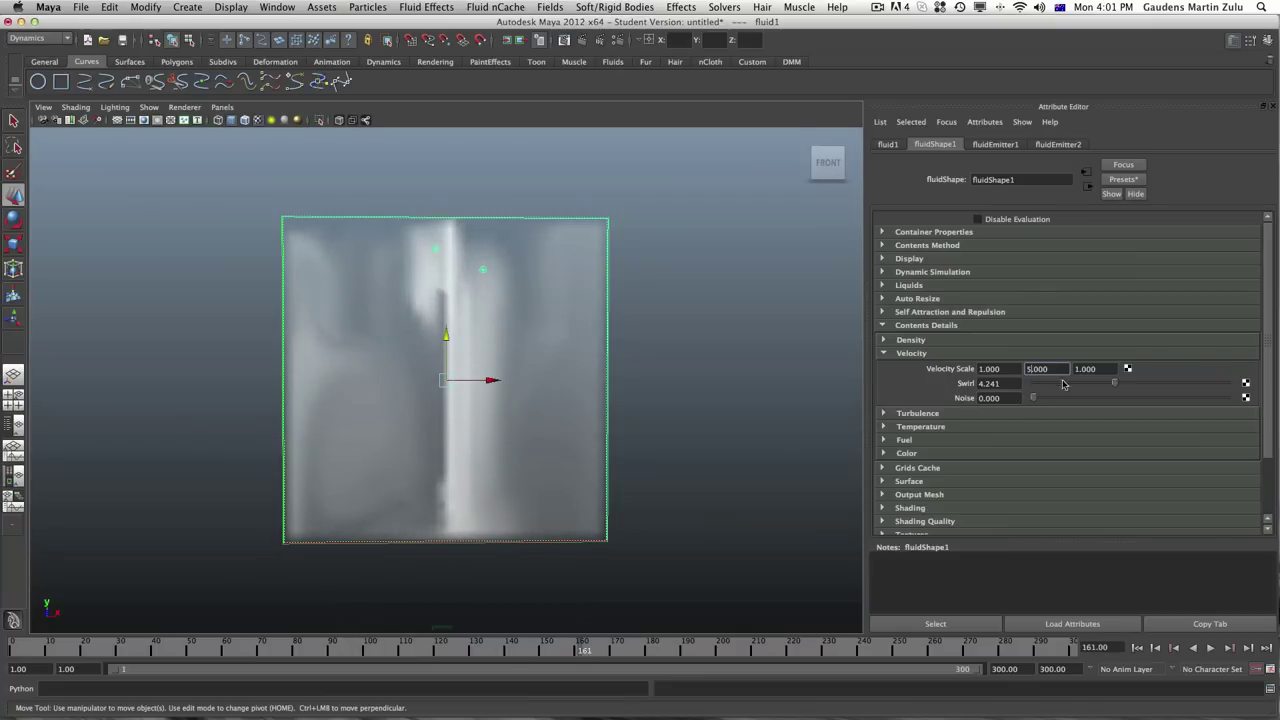
Set the velocity noise to about 0.245 and play the simulation from the first frame to frame 198
{"action": "left_click_drag", "start_coordinate": [1035, 399], "coordinate": [1081, 409]}
{"action": "left_click_drag", "start_coordinate": [43, 650], "coordinate": [16, 652]}
{"action": "key", "text": "alt+v"}
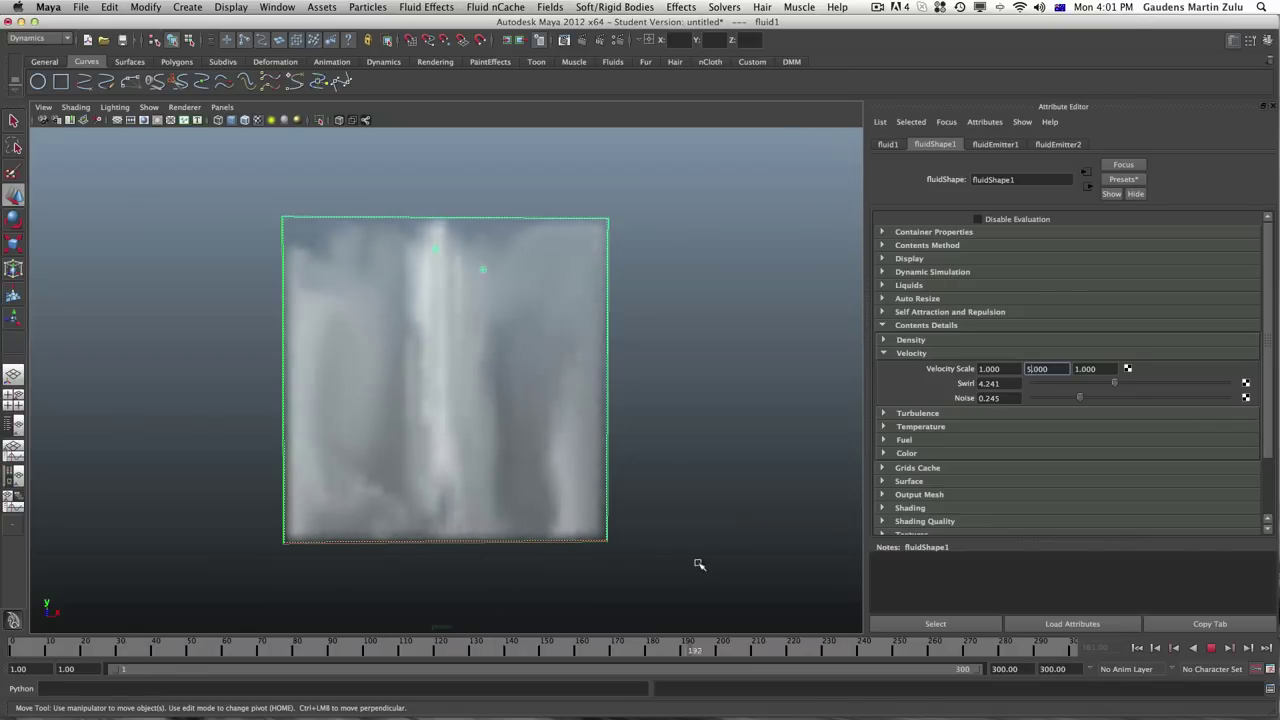
{"action": "key", "text": "alt+v"}
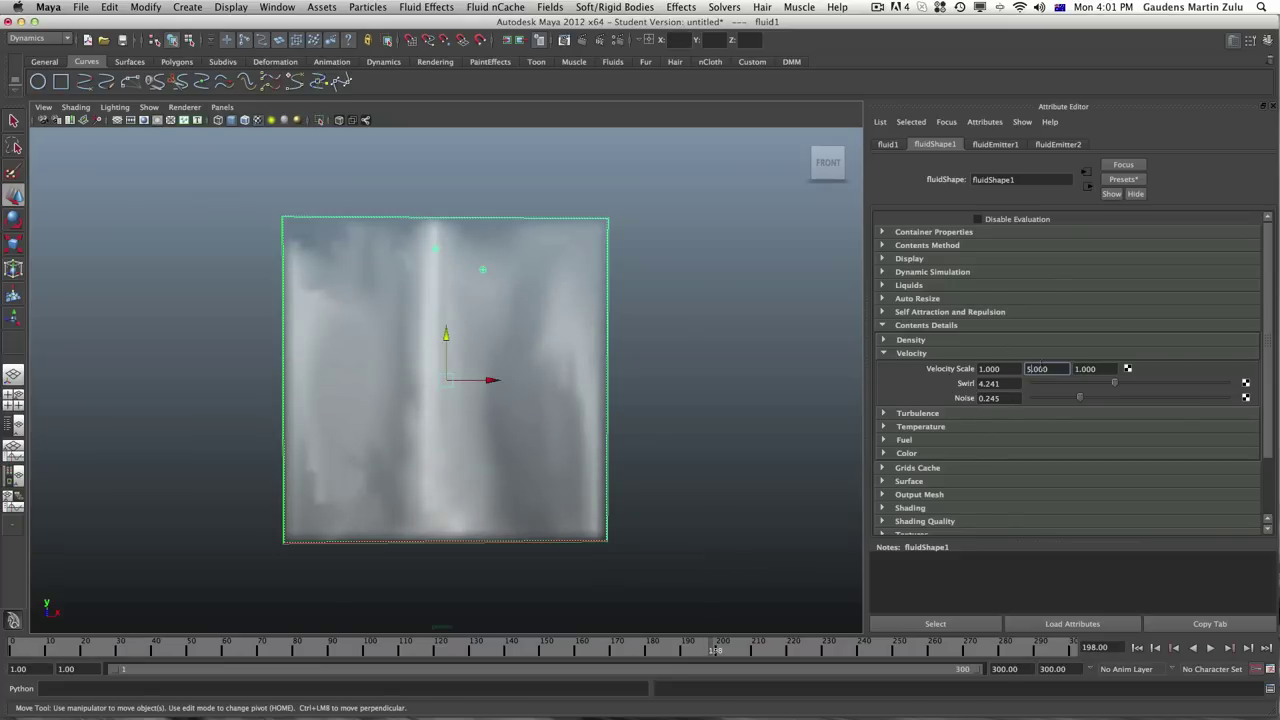
Expand the Density settings, set the dissipation to about 0.3, and play the simulation from the start to frame 274
{"action": "left_click", "coordinate": [884, 340]}
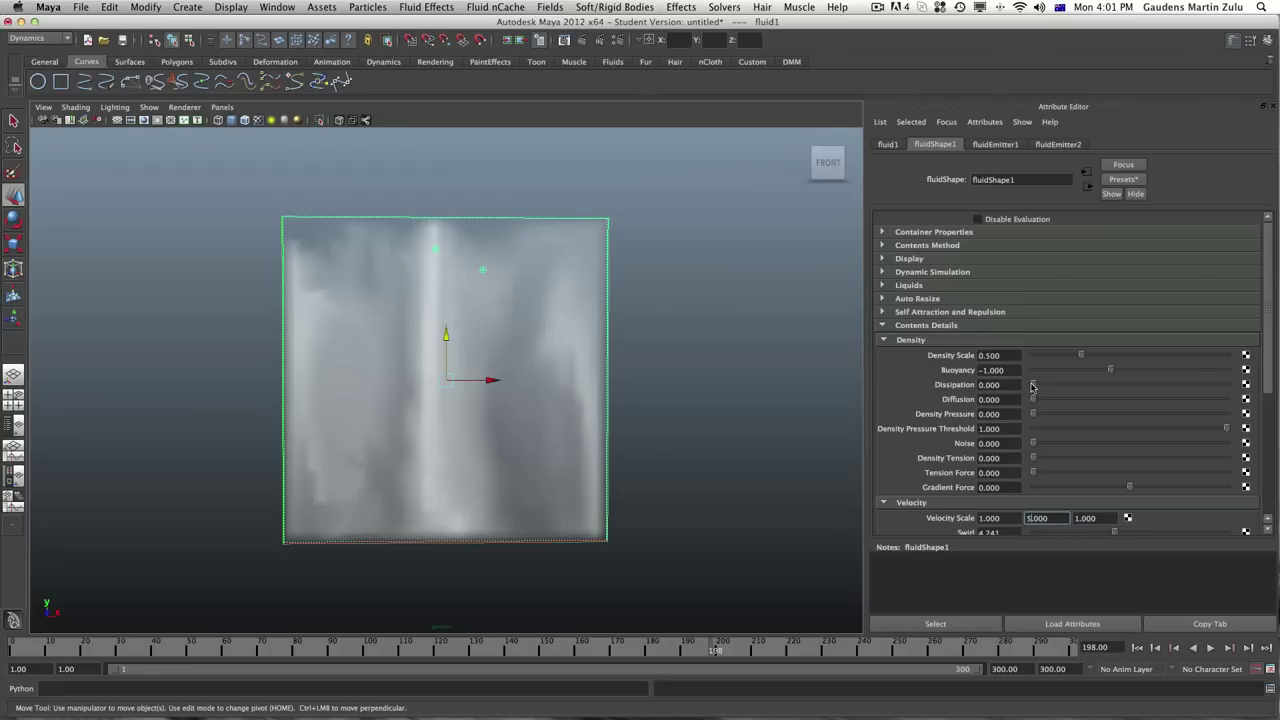
{"action": "left_click_drag", "start_coordinate": [1040, 388], "coordinate": [1097, 388]}
{"action": "left_click", "coordinate": [12, 650]}
{"action": "key", "text": "alt+v"}
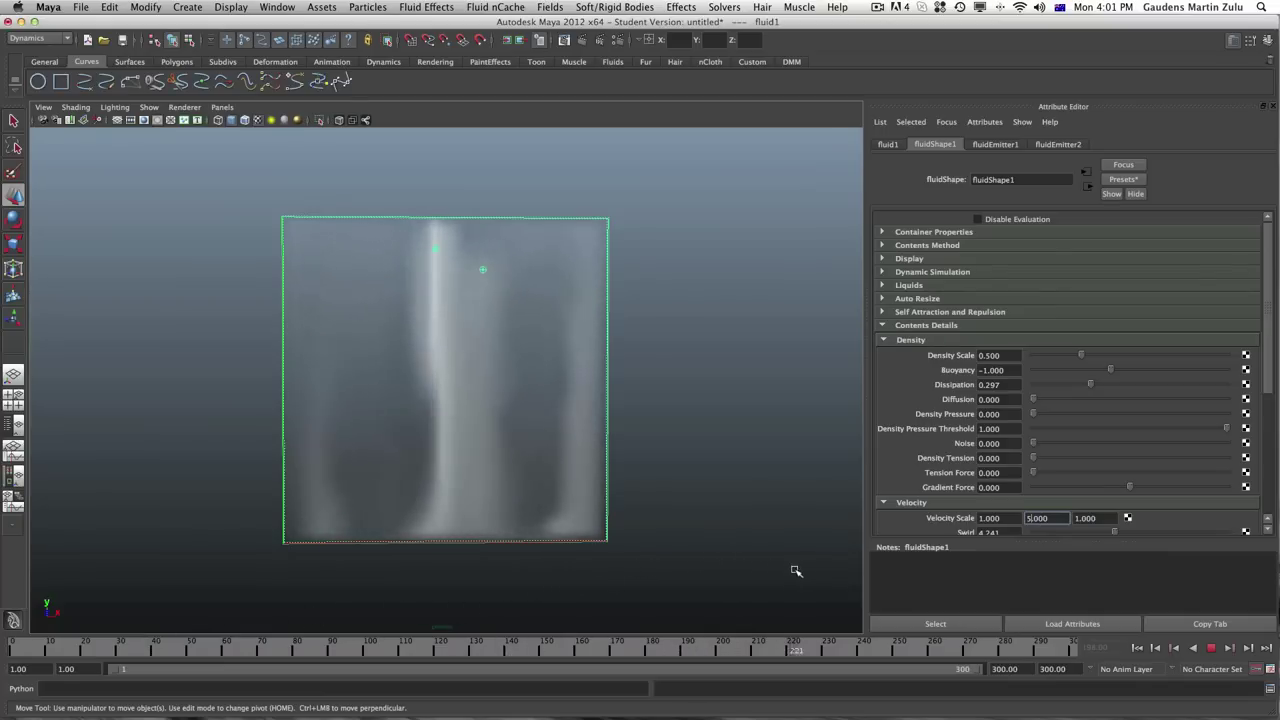
{"action": "key", "text": "alt+v"}
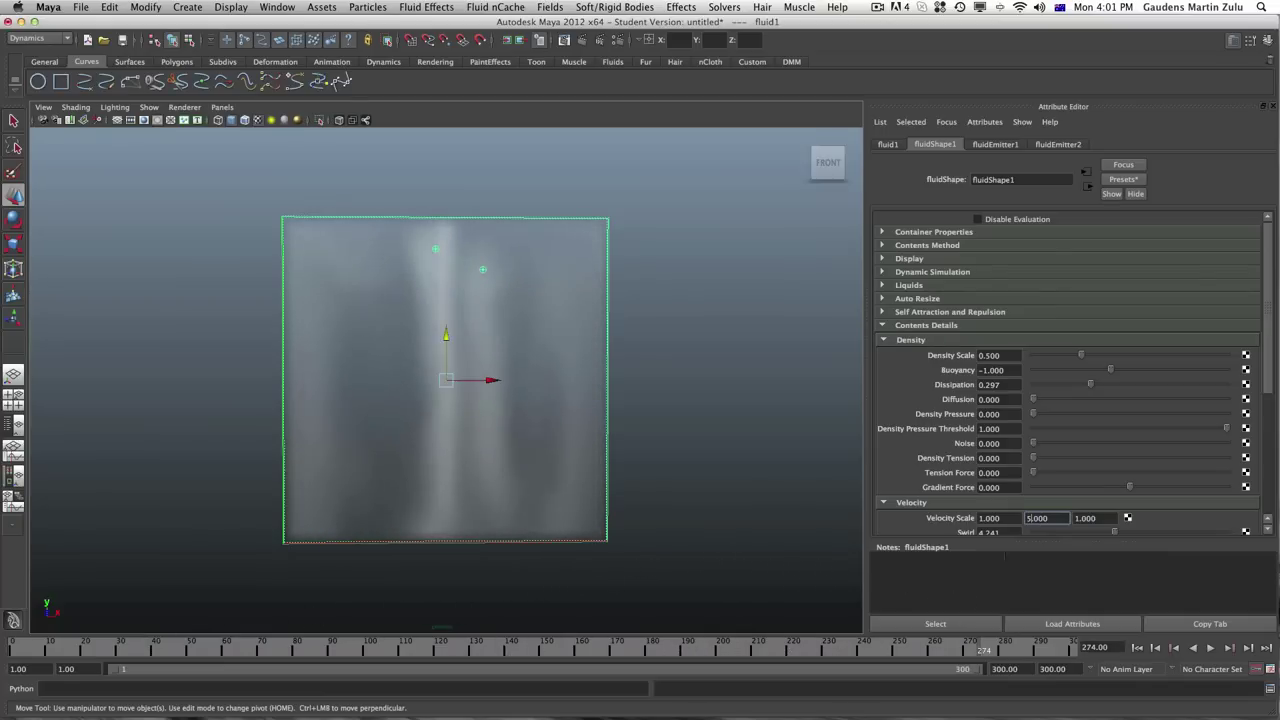
Return to the first frame, reset the density dissipation and velocity swirl to 0, and collapse the Velocity settings
{"action": "left_click", "coordinate": [12, 650]}
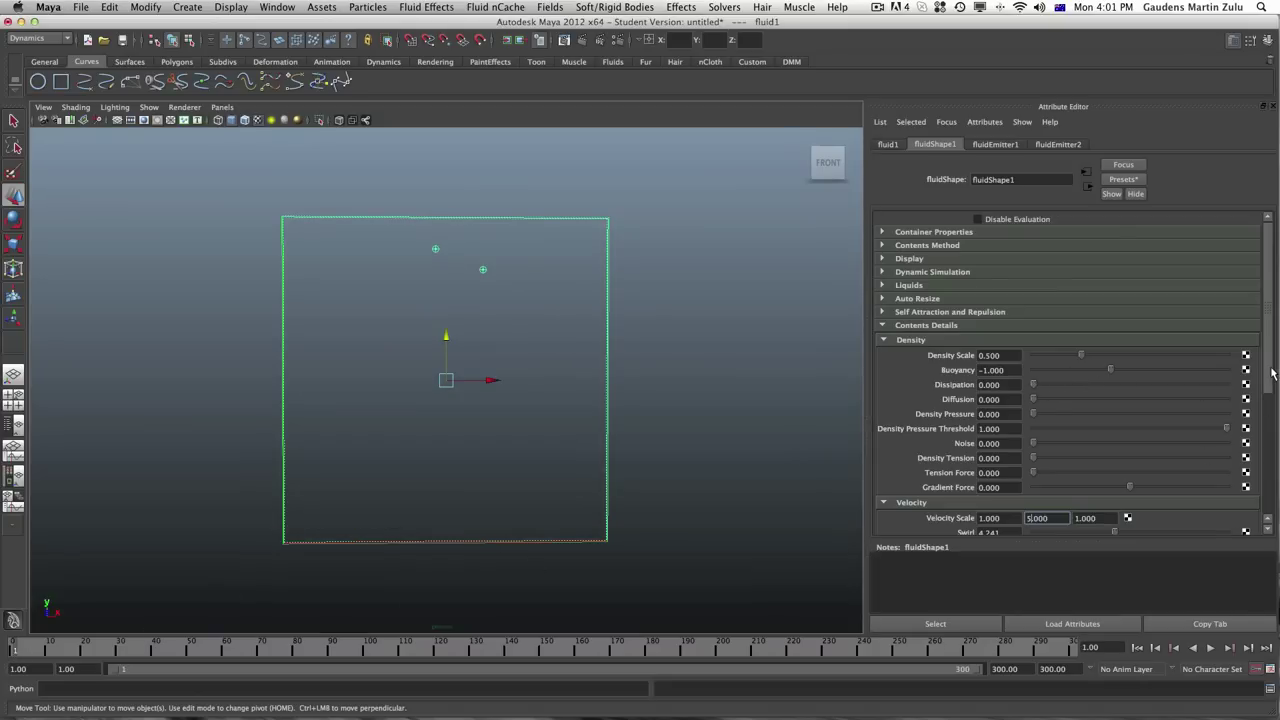
{"action": "scroll", "coordinate": [1181, 427], "scroll_direction": "down", "scroll_amount": 5}
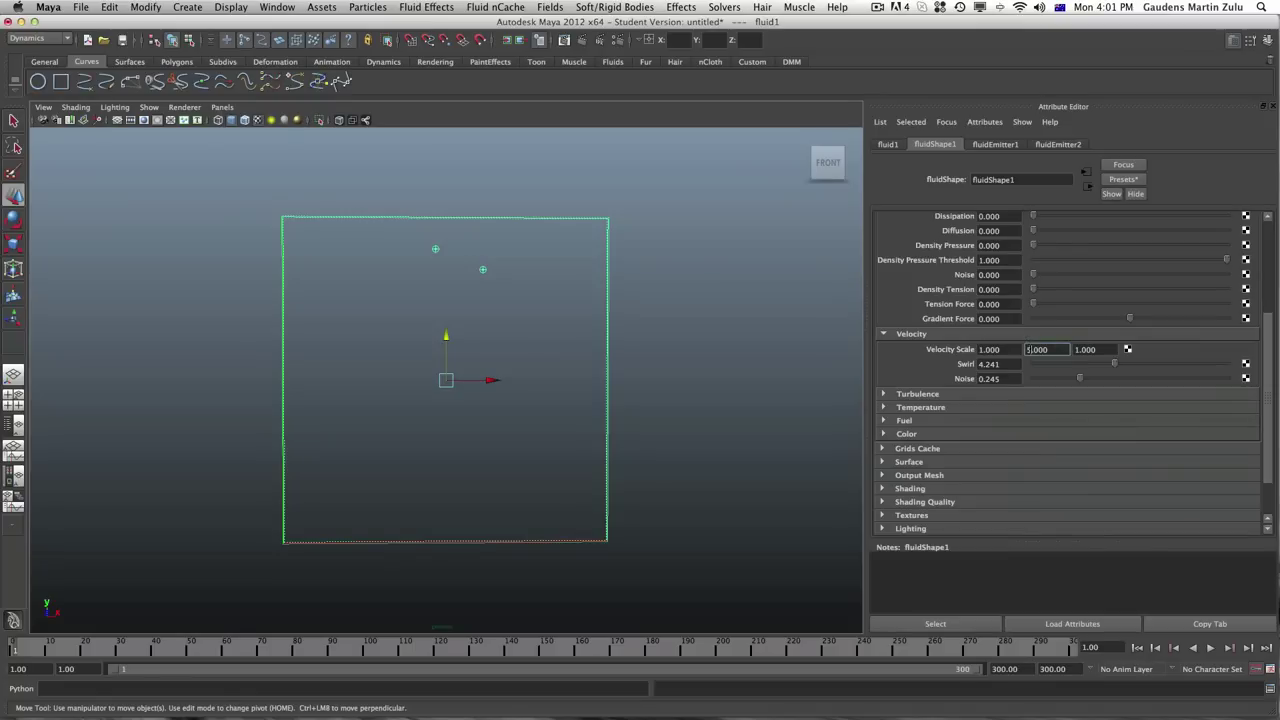
{"action": "left_click_drag", "start_coordinate": [1116, 366], "coordinate": [1028, 380]}
{"action": "left_click", "coordinate": [882, 335]}
{"action": "left_click_drag", "start_coordinate": [1266, 343], "coordinate": [1275, 286]}
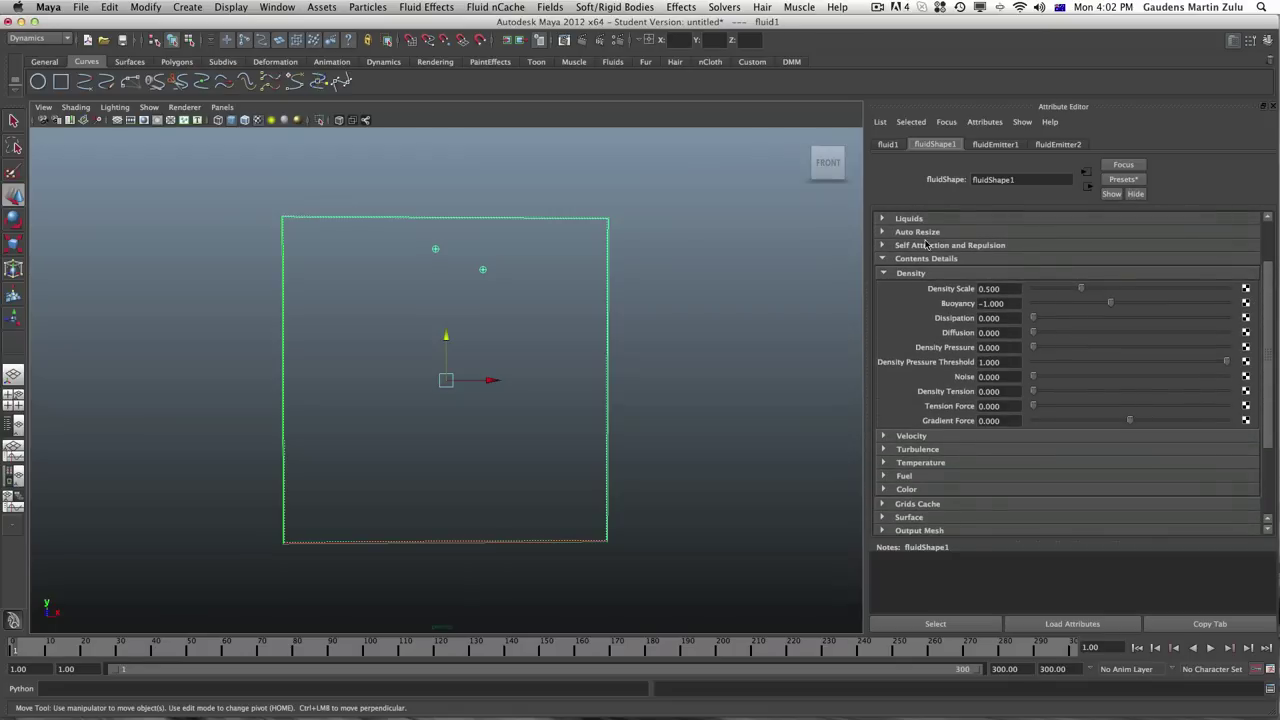
Expand the Turbulence settings and run the simulation from the first frame to frame 154
{"action": "left_click", "coordinate": [882, 449]}
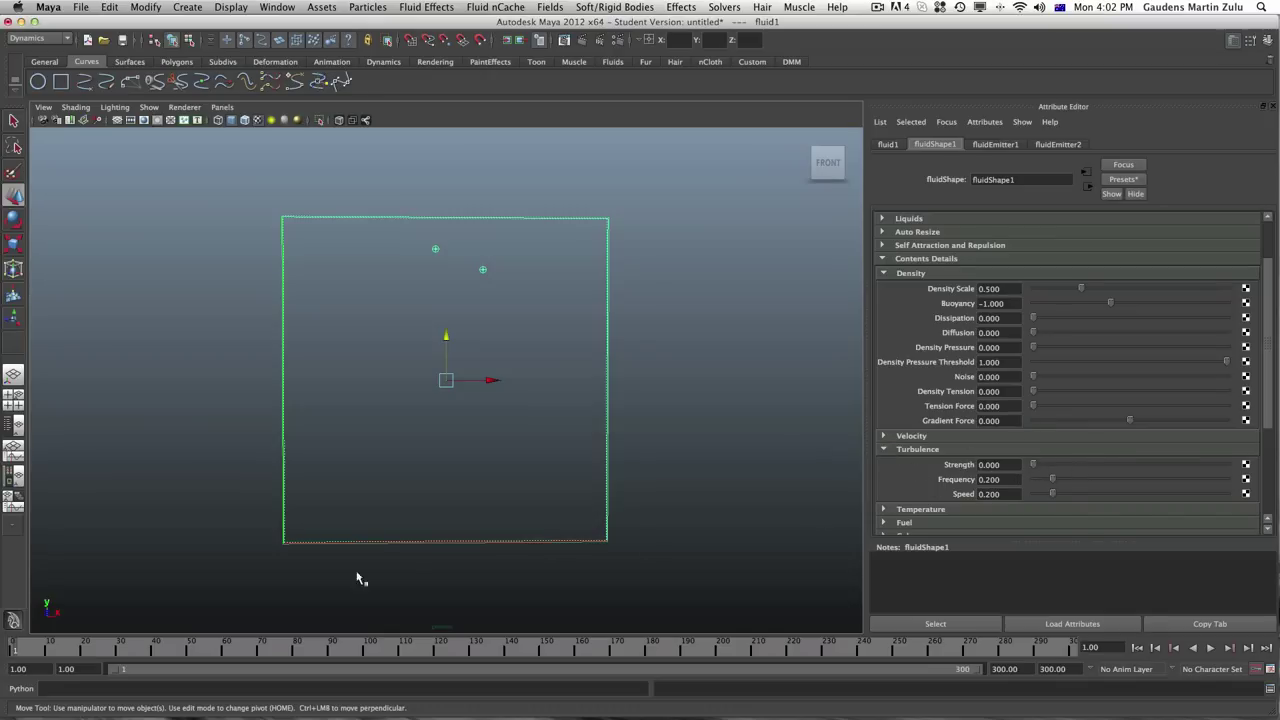
{"action": "left_click_drag", "start_coordinate": [17, 645], "coordinate": [560, 645]}
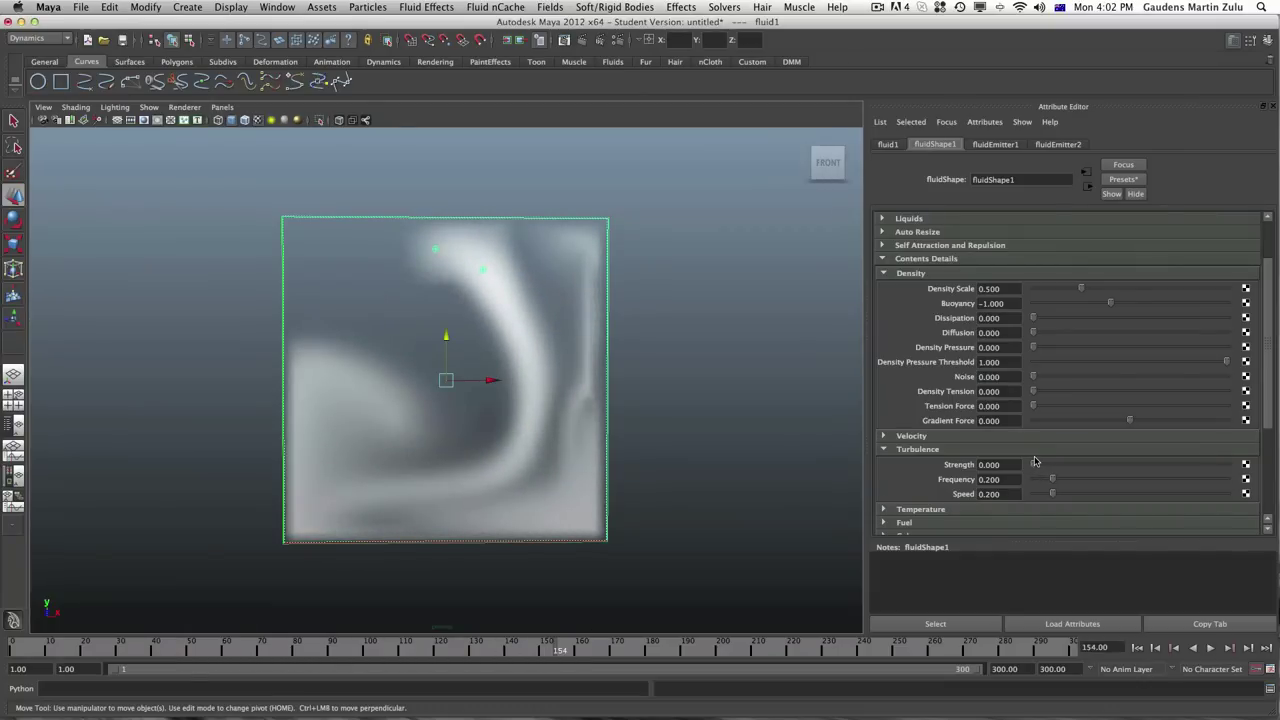
Raise the turbulence strength in two stages to about 0.78, running the simulation from the first frame after each change
{"action": "left_click_drag", "start_coordinate": [1035, 467], "coordinate": [1110, 472]}
{"action": "left_click_drag", "start_coordinate": [18, 645], "coordinate": [748, 645]}
{"action": "left_click_drag", "start_coordinate": [1121, 465], "coordinate": [1172, 472]}
{"action": "left_click_drag", "start_coordinate": [18, 657], "coordinate": [910, 588]}
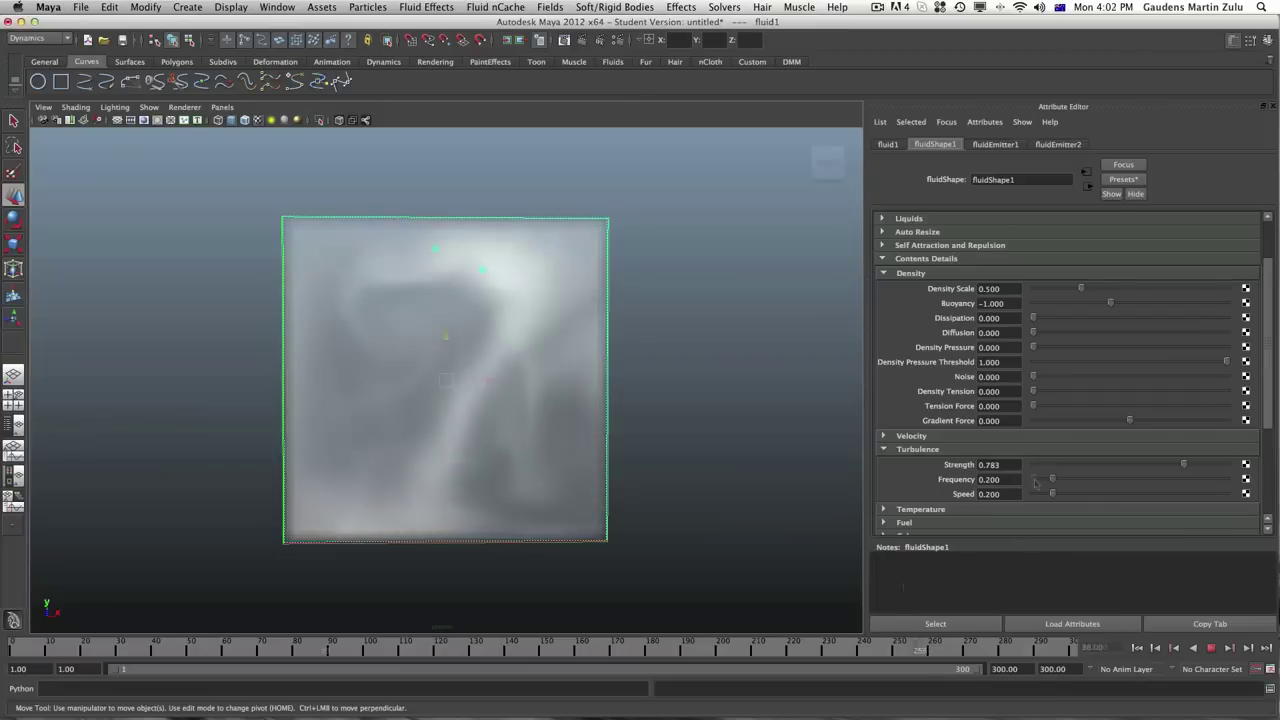
{"action": "key", "text": "Escape"}
Set the turbulence frequency to about 1.75 and play the simulation from the first frame
{"action": "left_click_drag", "start_coordinate": [1051, 480], "coordinate": [1055, 480]}
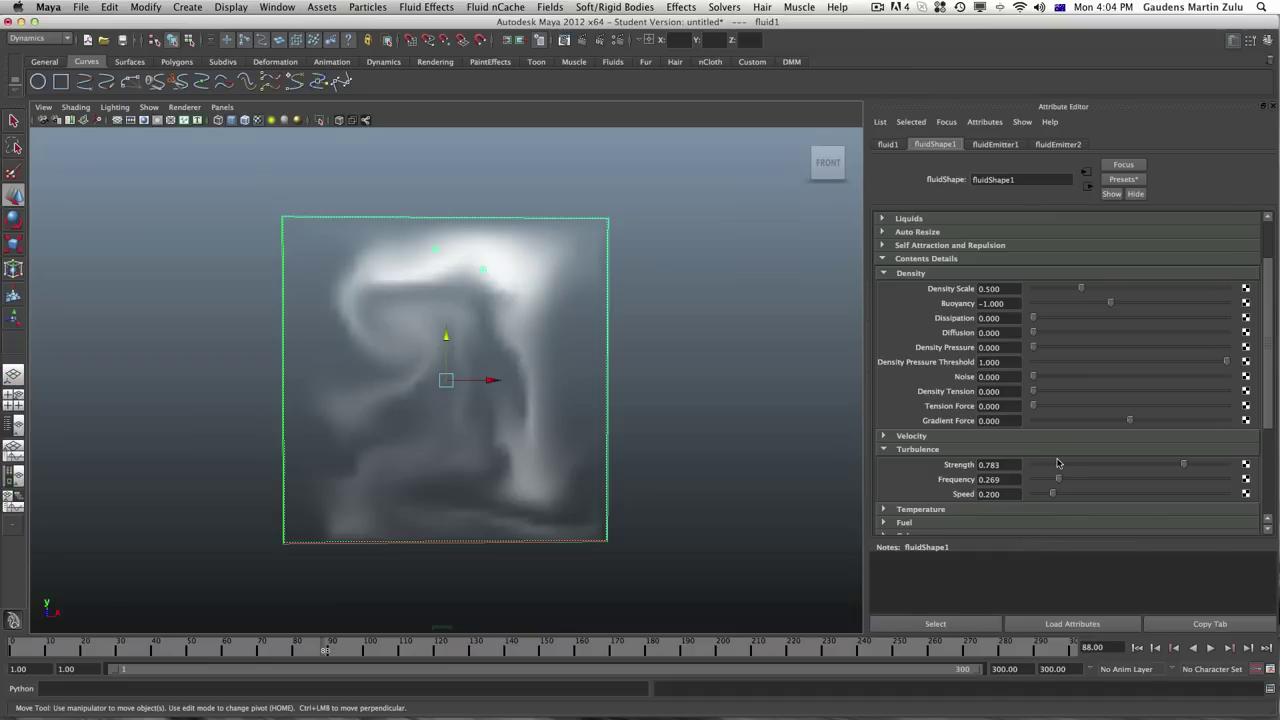
{"action": "left_click_drag", "start_coordinate": [1065, 483], "coordinate": [1203, 487]}
{"action": "left_click", "coordinate": [16, 648]}
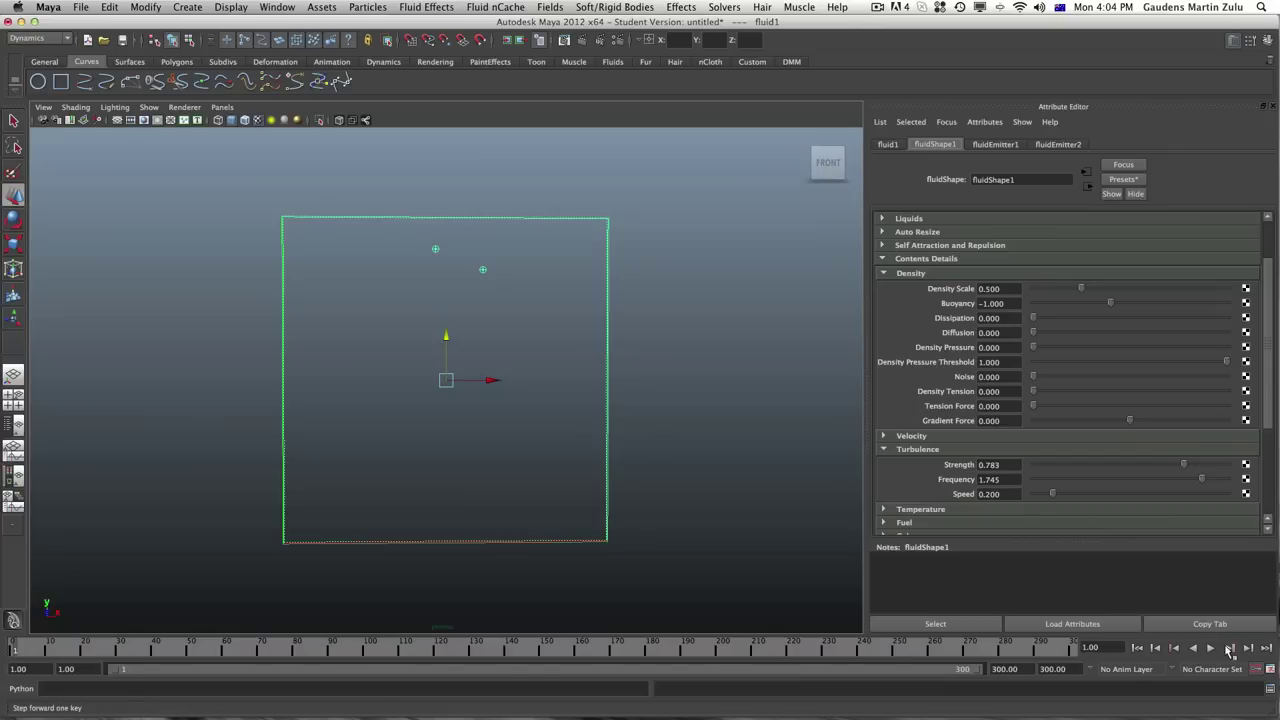
{"action": "left_click", "coordinate": [1211, 648]}
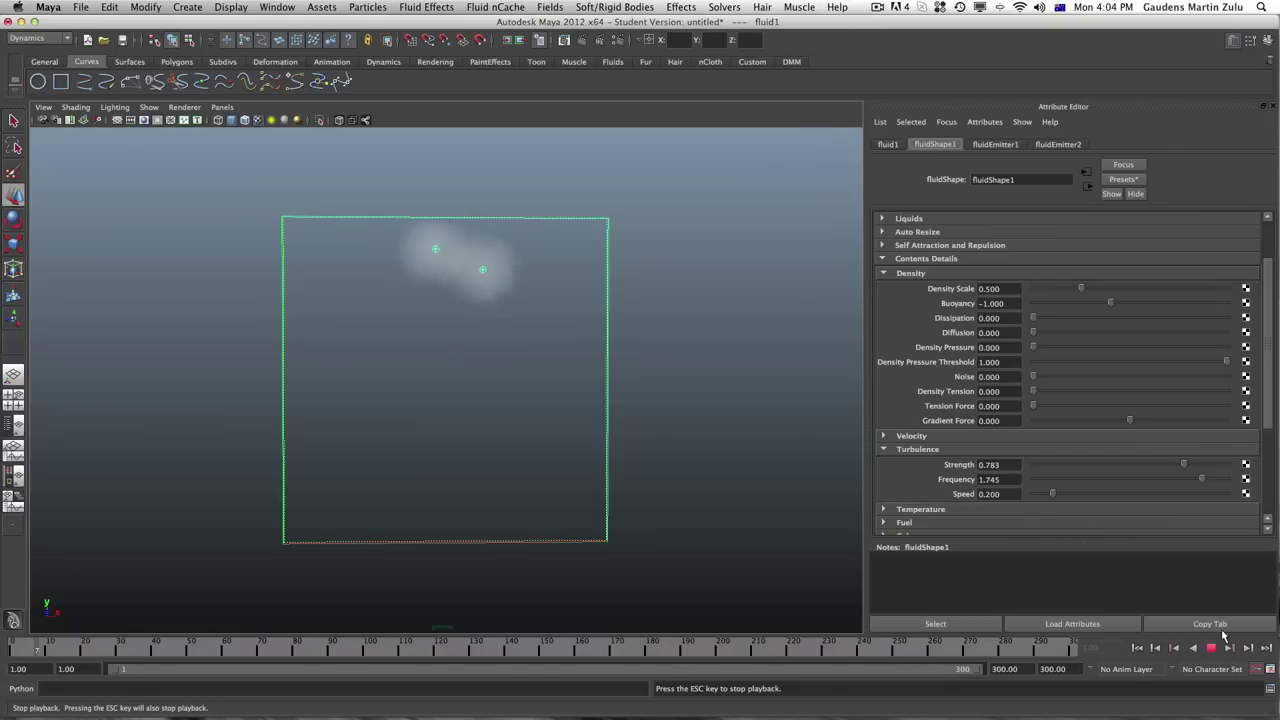